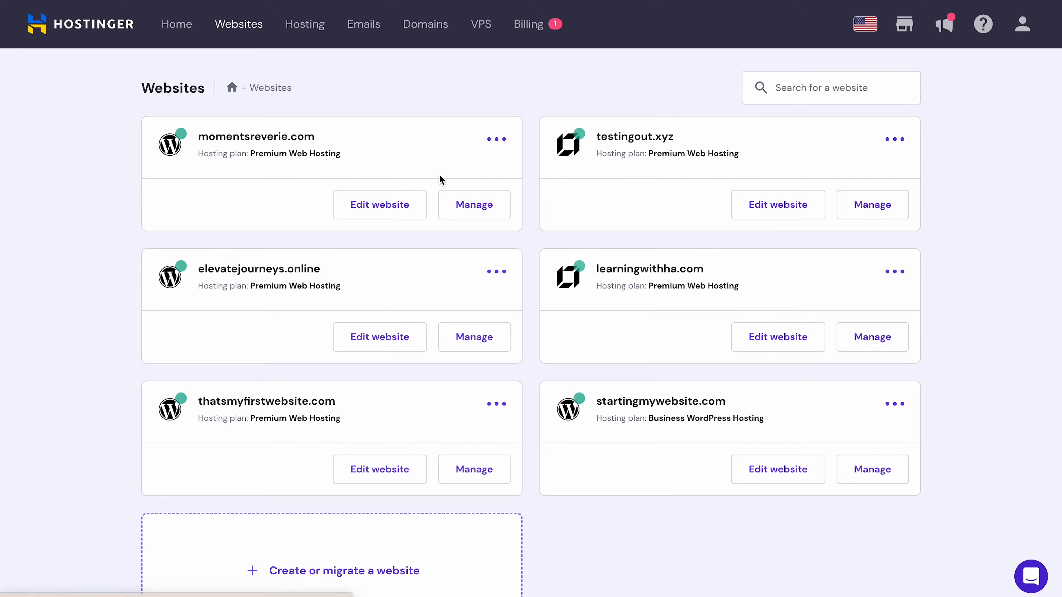
# - Open momentsreverie.com's hosting dashboard and find the Backups page via the sidebar search 'backups'
pyautogui.click(458, 210)
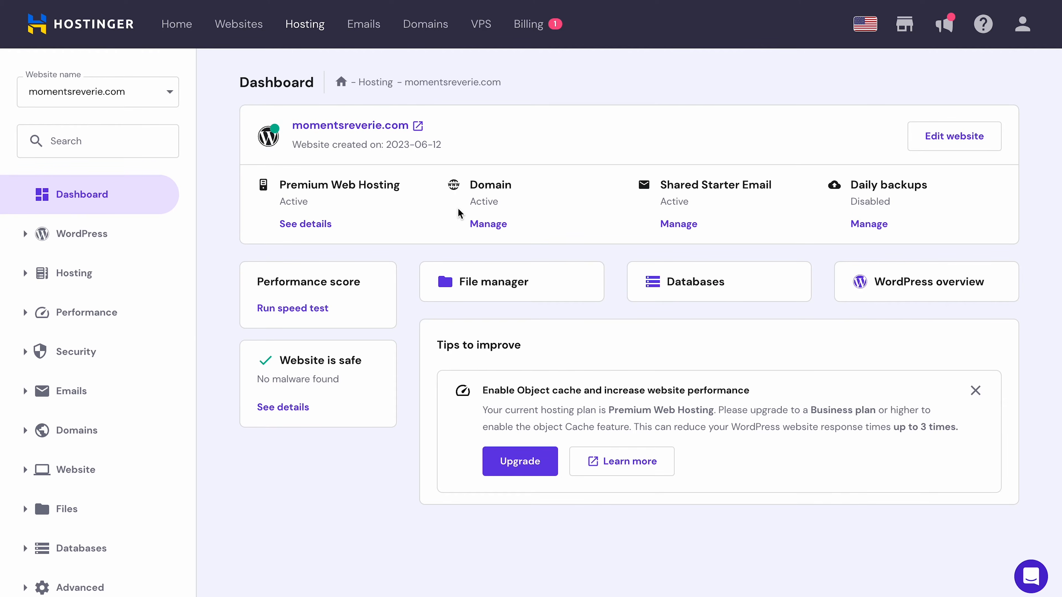
pyautogui.click(116, 140)
pyautogui.write('backups')
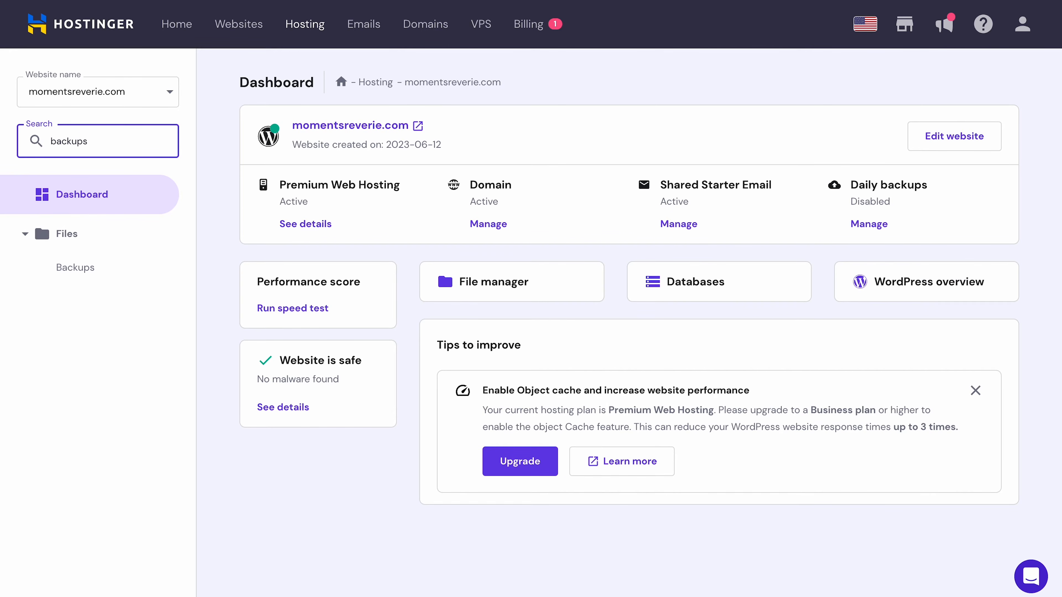
pyautogui.click(87, 273)
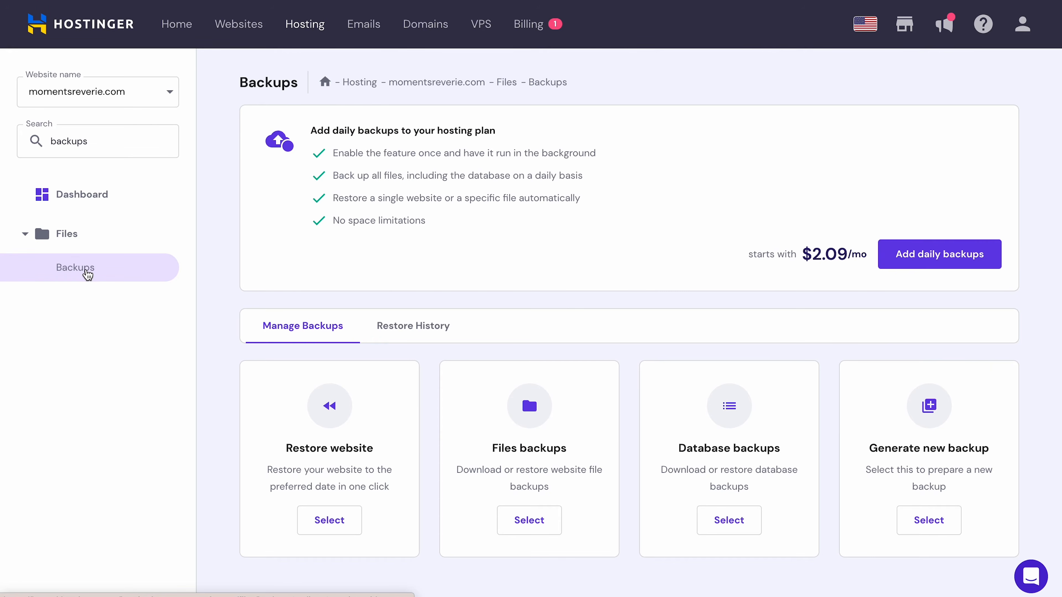
pyautogui.scroll(-1, 873, 332)
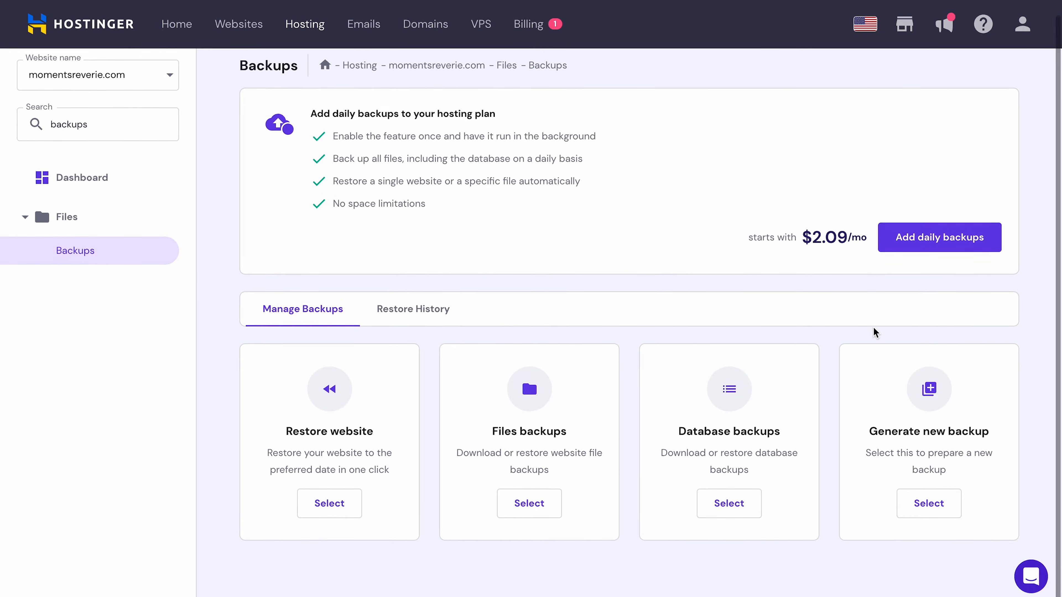
# - Generate and confirm a new backup of momentsreverie.com, then choose Files backups
pyautogui.click(940, 511)
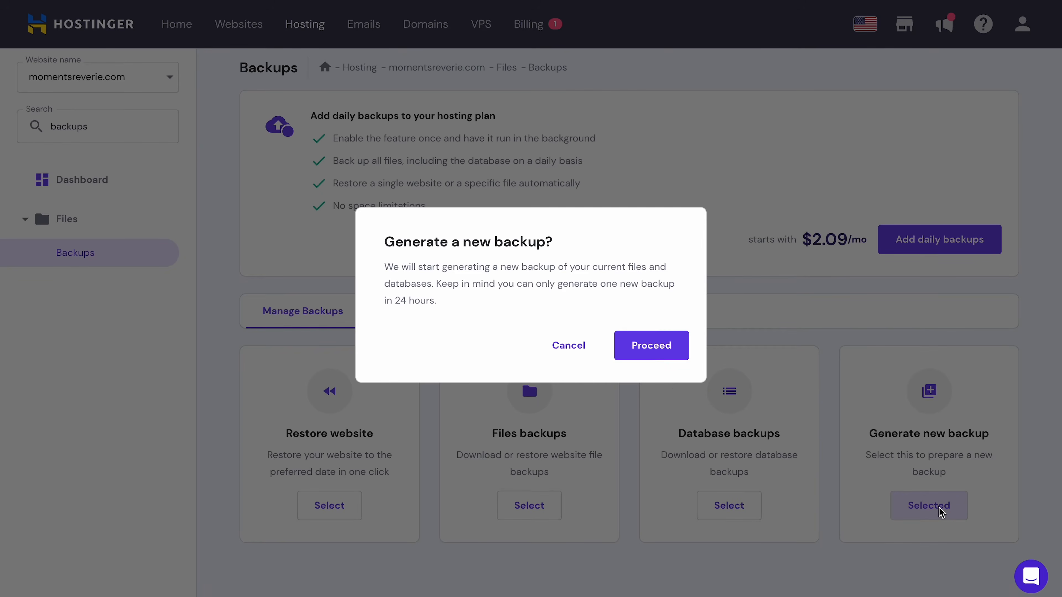
pyautogui.click(648, 358)
pyautogui.scroll(-3, 647, 359)
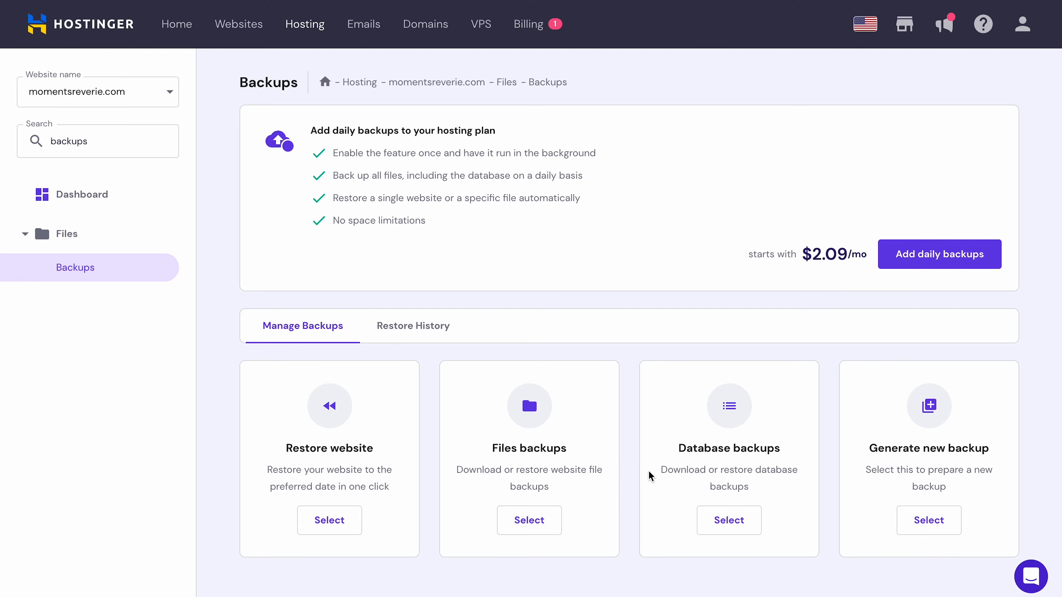
pyautogui.click(529, 520)
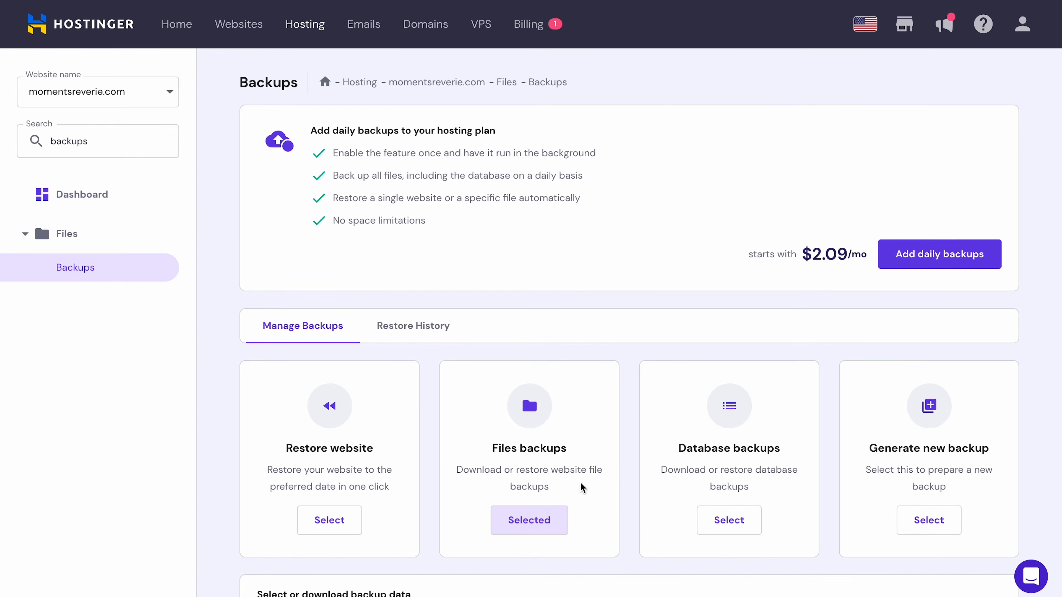
pyautogui.scroll(-5, 580, 482)
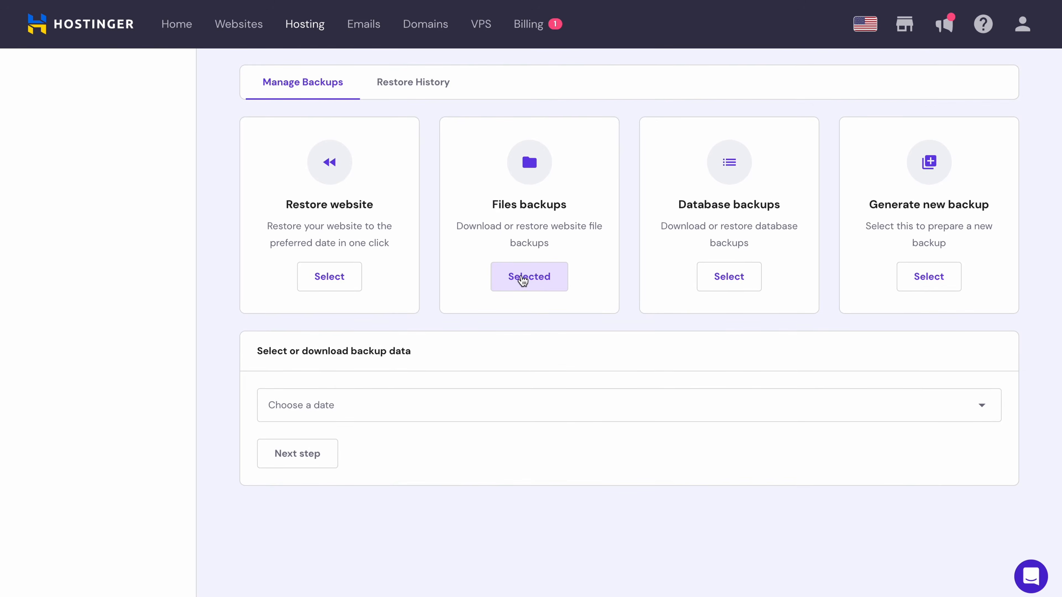
pyautogui.click(457, 398)
pyautogui.click(446, 437)
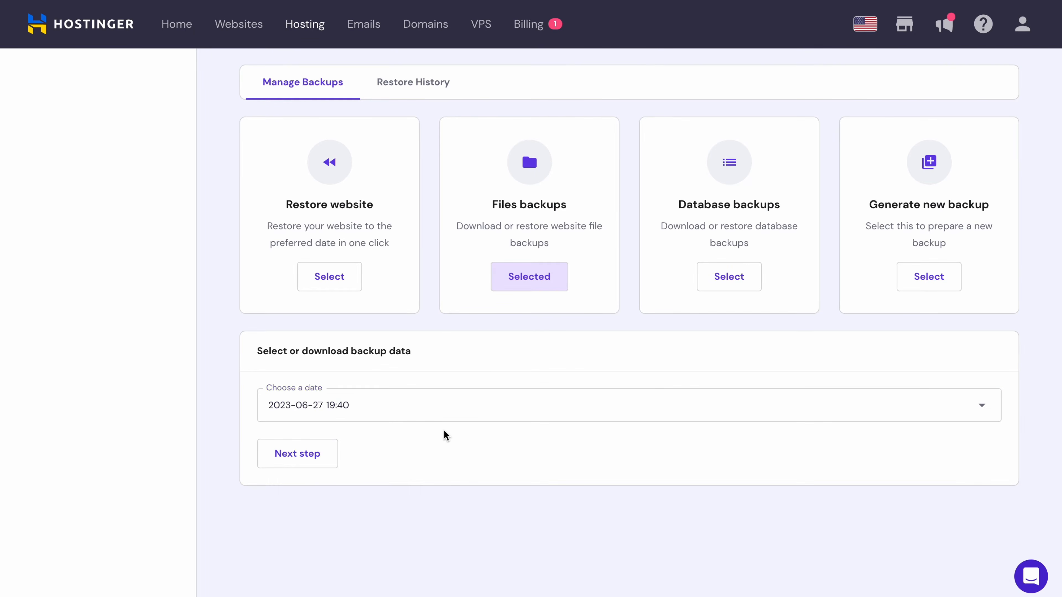
pyautogui.click(328, 465)
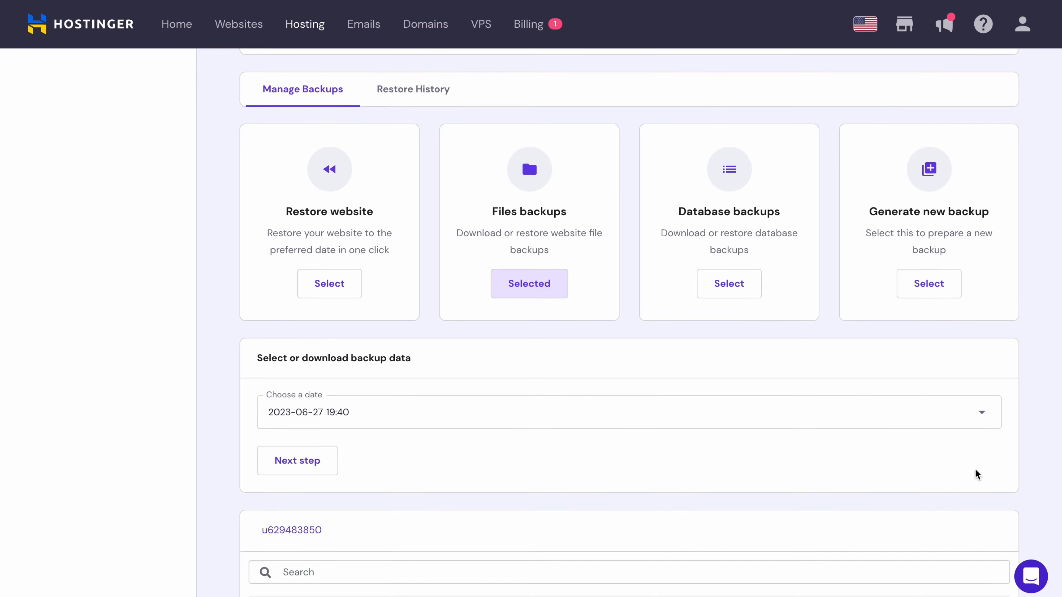
pyautogui.scroll(-6, 975, 468)
pyautogui.scroll(-5, 974, 468)
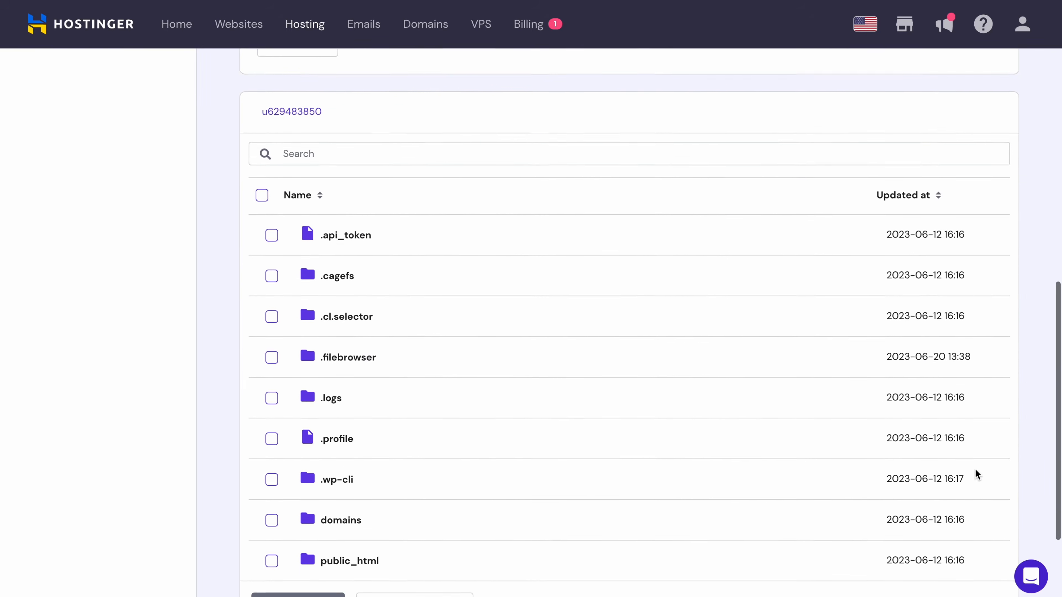
pyautogui.click(423, 539)
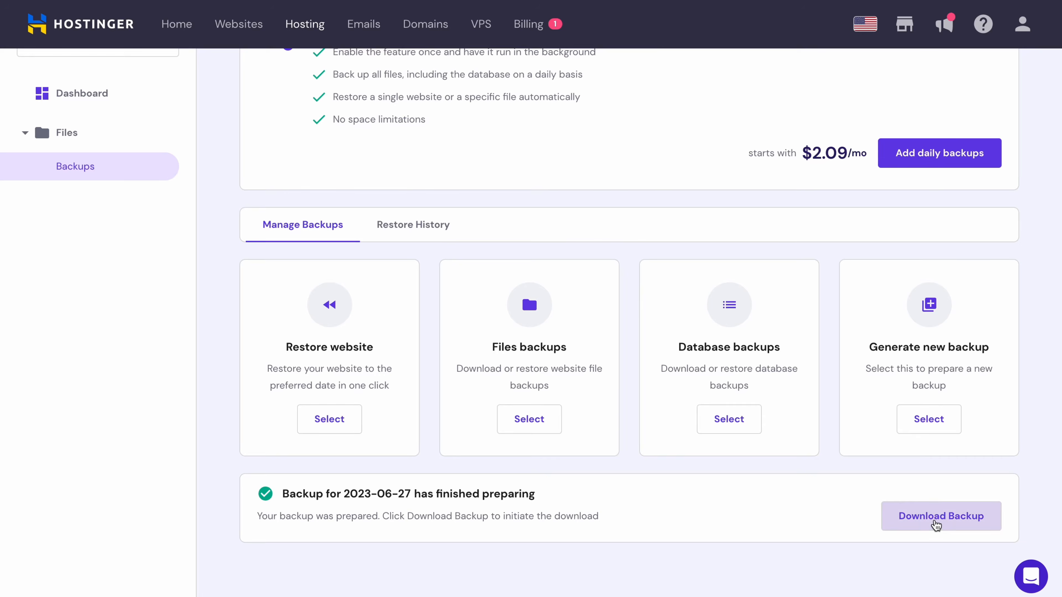
pyautogui.click(934, 522)
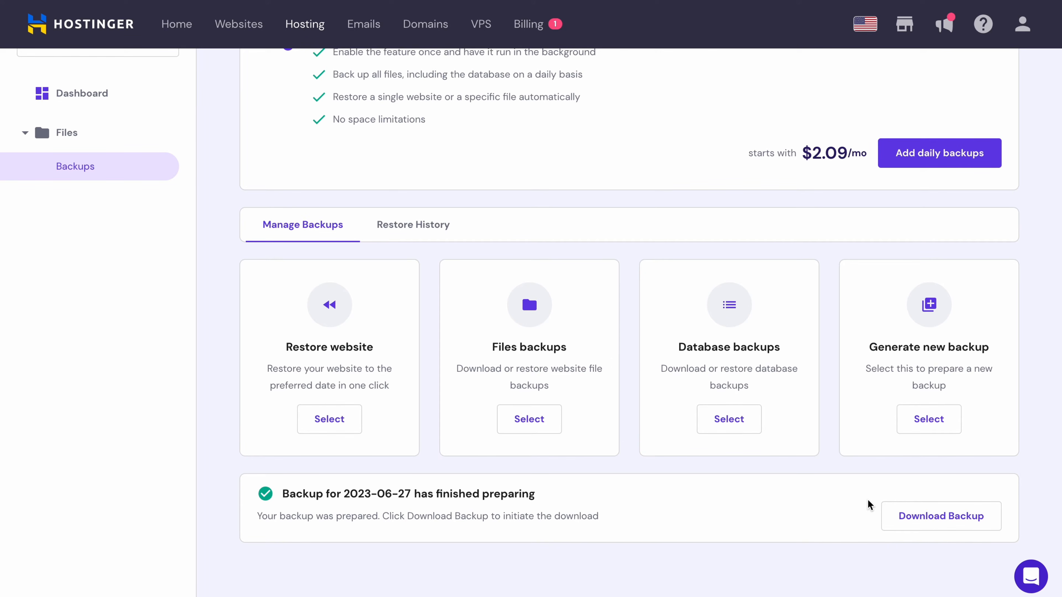
pyautogui.click(748, 430)
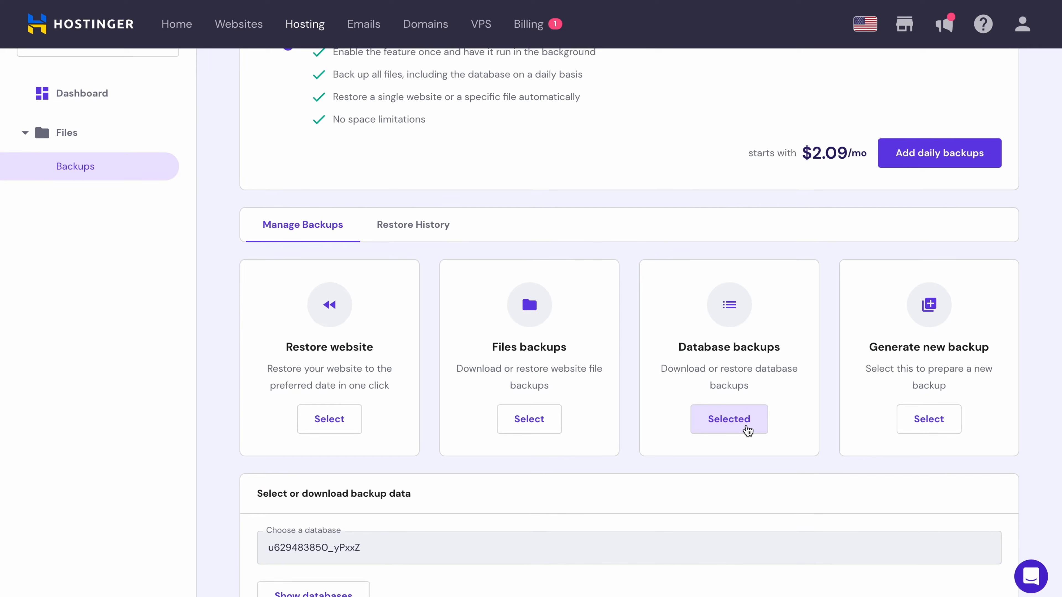
pyautogui.scroll(-5, 748, 430)
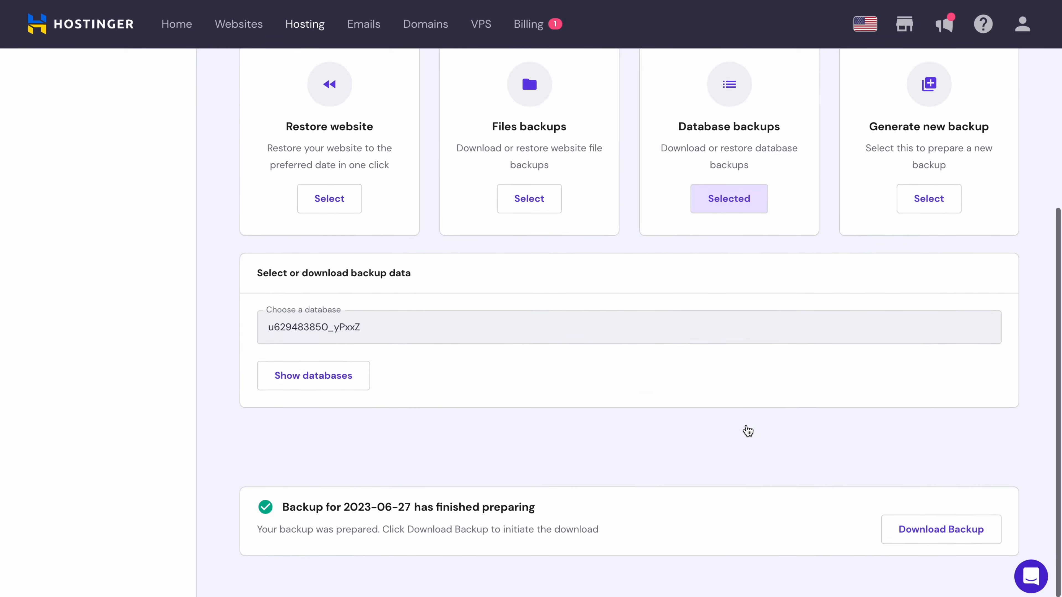
pyautogui.click(360, 372)
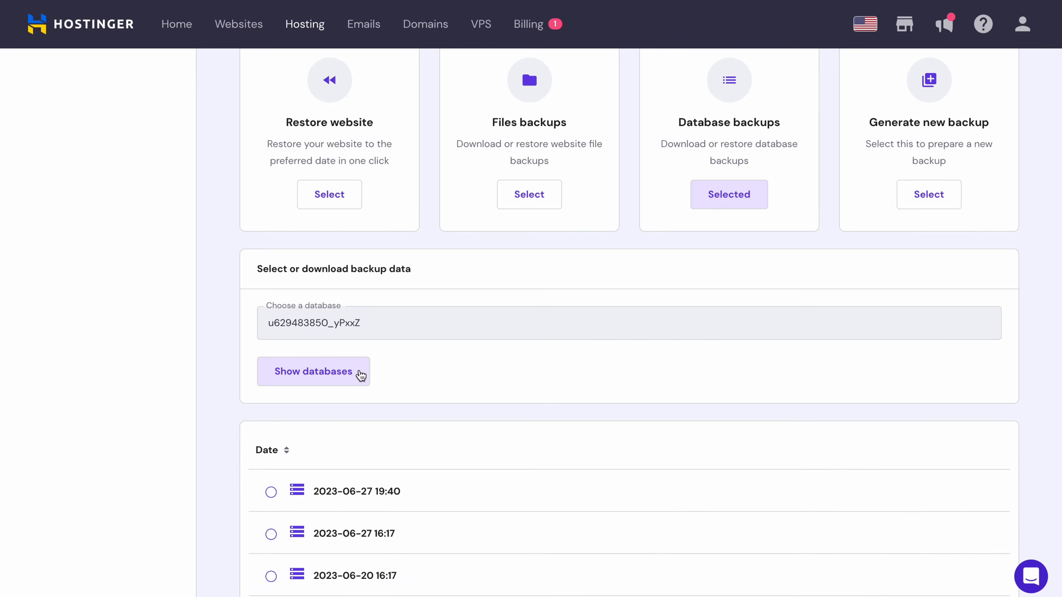
pyautogui.scroll(-1, 627, 439)
pyautogui.scroll(-3, 633, 442)
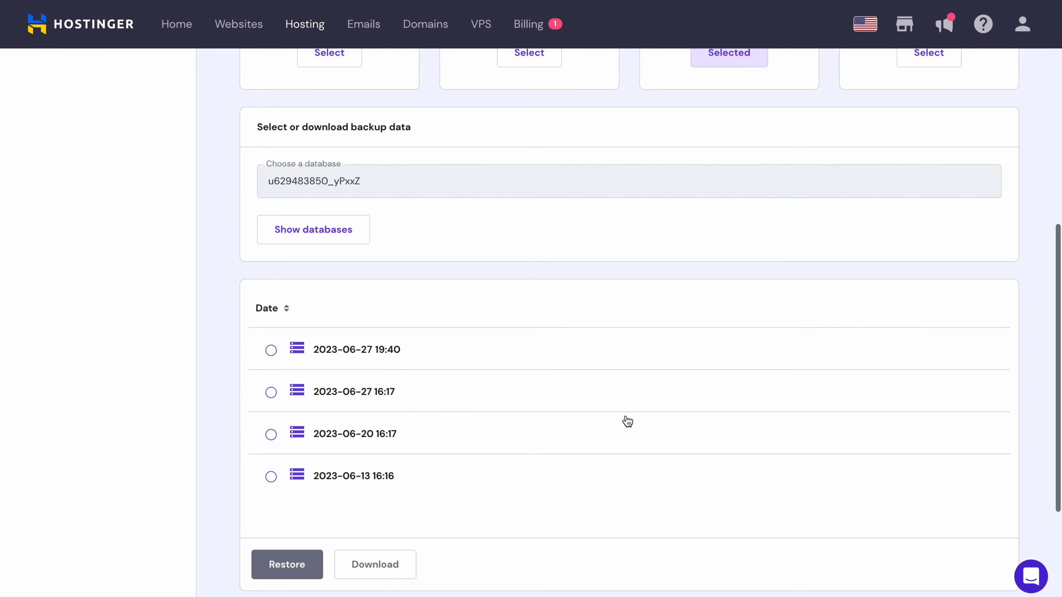
pyautogui.click(610, 363)
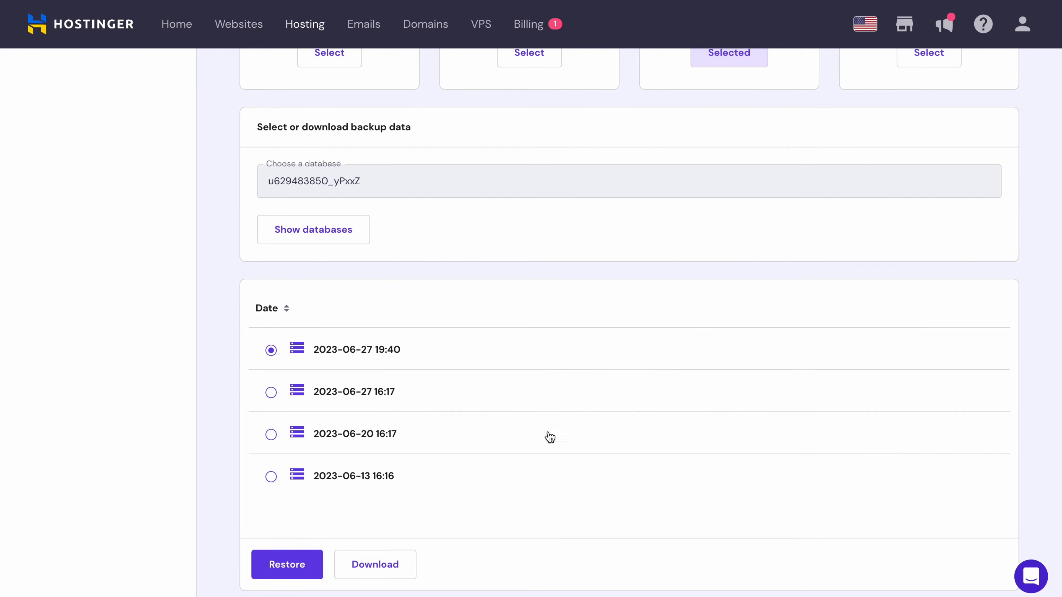
pyautogui.click(375, 564)
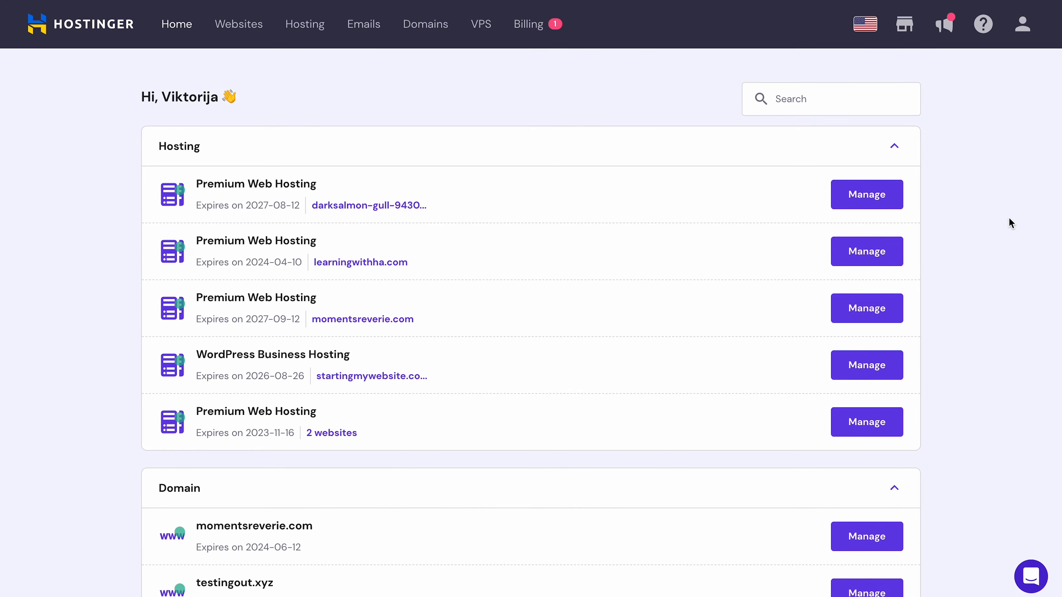
# - From Websites, delete momentsreverie.com, confirming that all its data will be lost
pyautogui.click(244, 24)
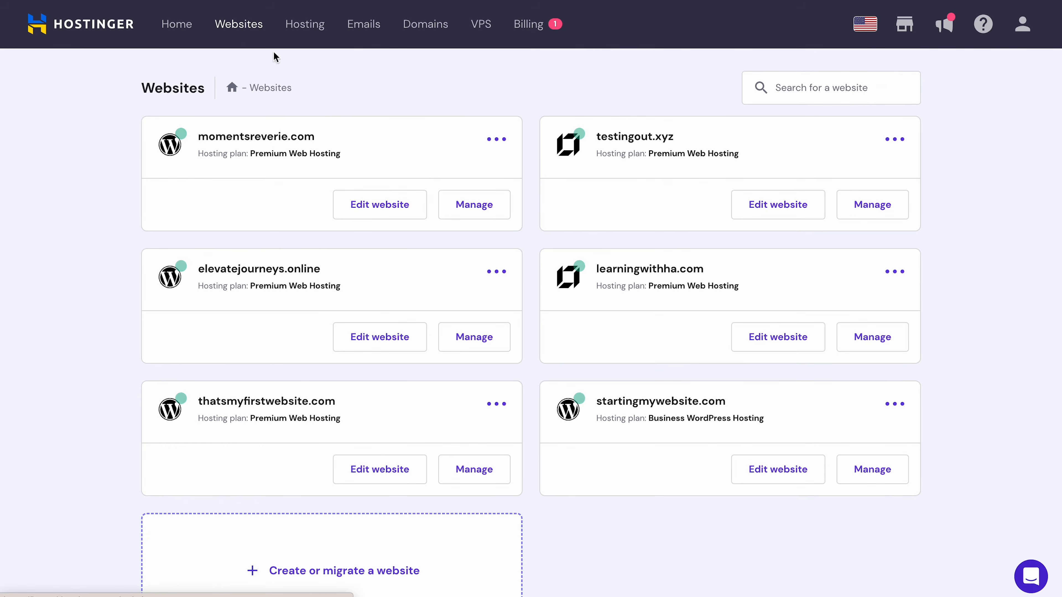
pyautogui.click(504, 149)
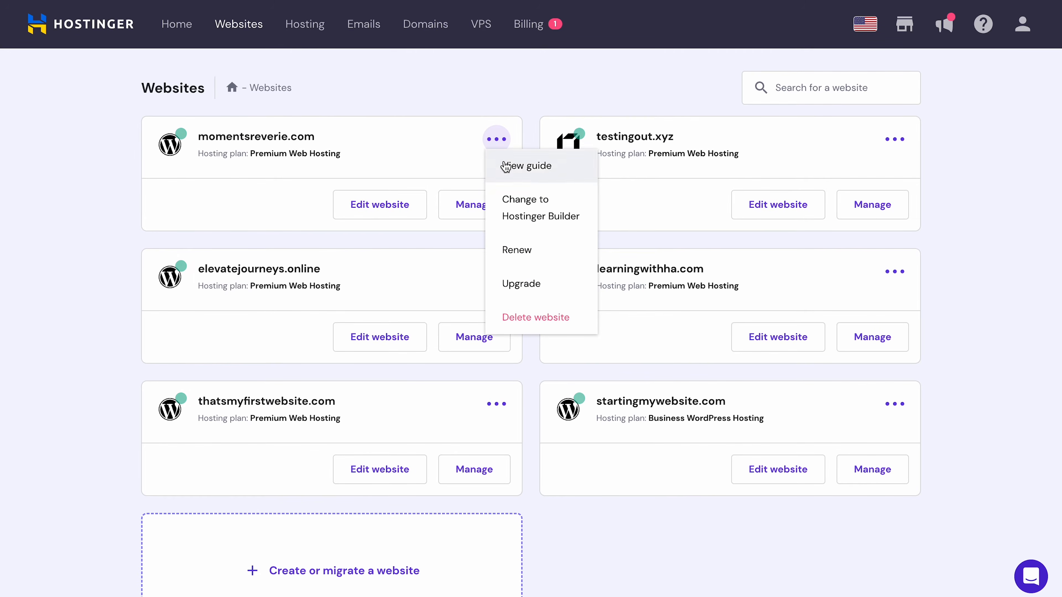
pyautogui.click(522, 316)
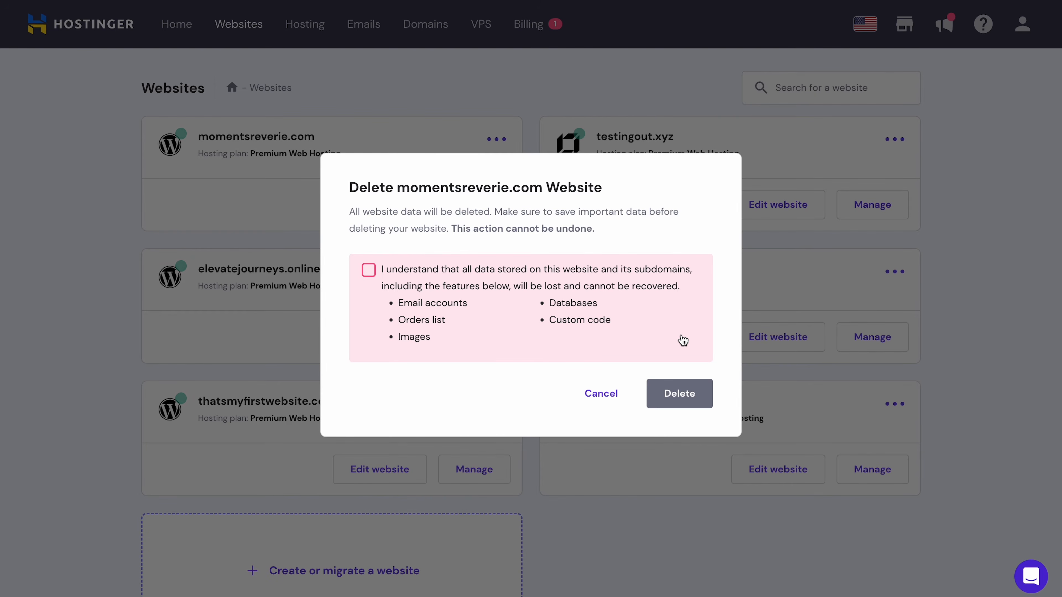
pyautogui.click(369, 271)
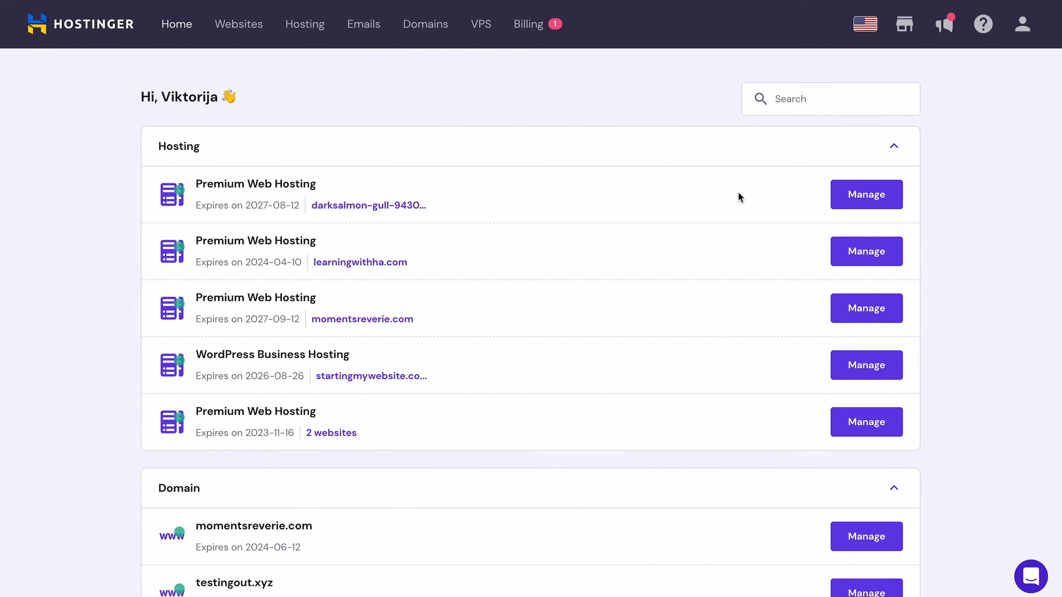
# - Start a new website on the Business WordPress Hosting plan
pyautogui.click(238, 24)
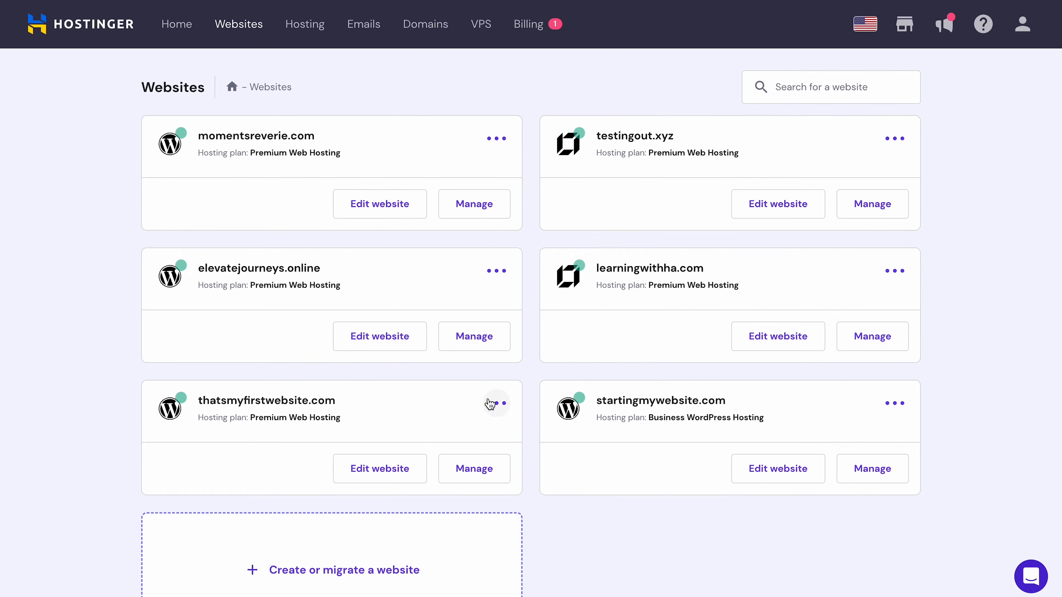
pyautogui.scroll(-3, 460, 422)
pyautogui.click(372, 460)
pyautogui.click(548, 298)
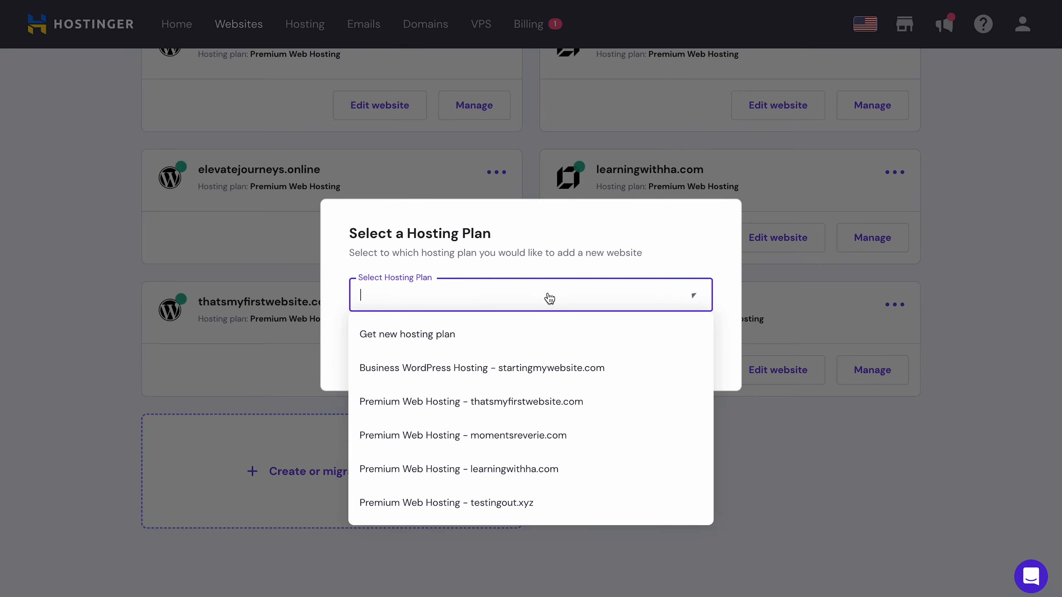
pyautogui.click(524, 367)
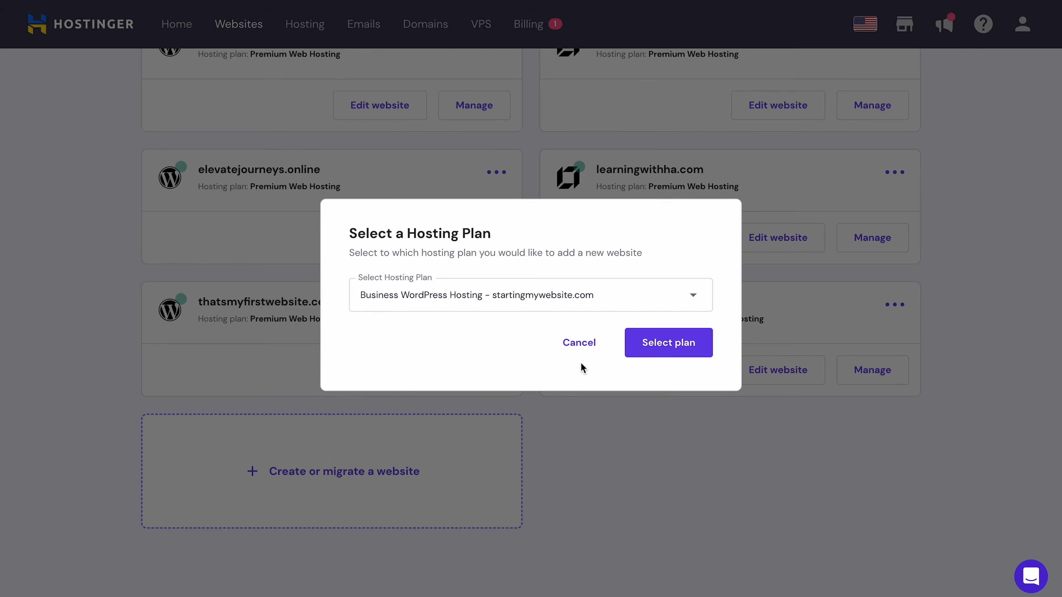
pyautogui.click(680, 343)
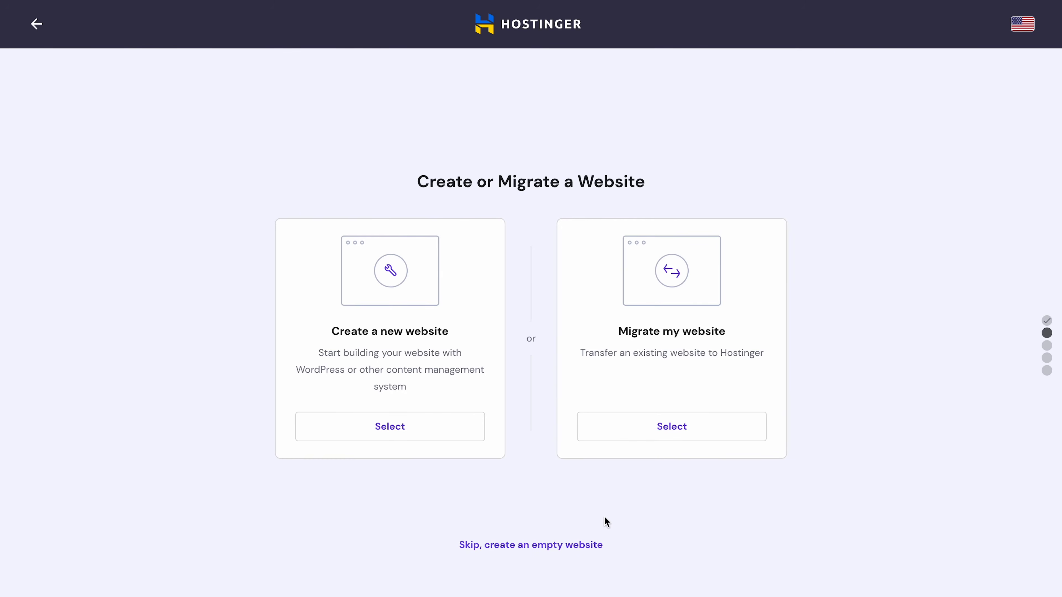
# - Skip to an empty website and enter the existing domain momentsreverie.com
pyautogui.click(540, 544)
pyautogui.click(654, 412)
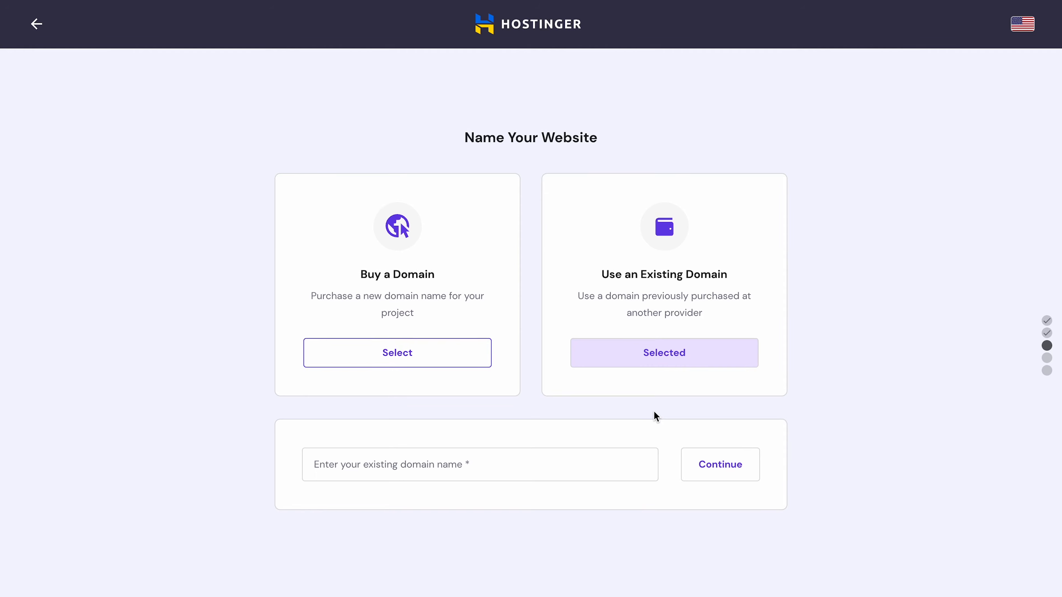
pyautogui.click(584, 465)
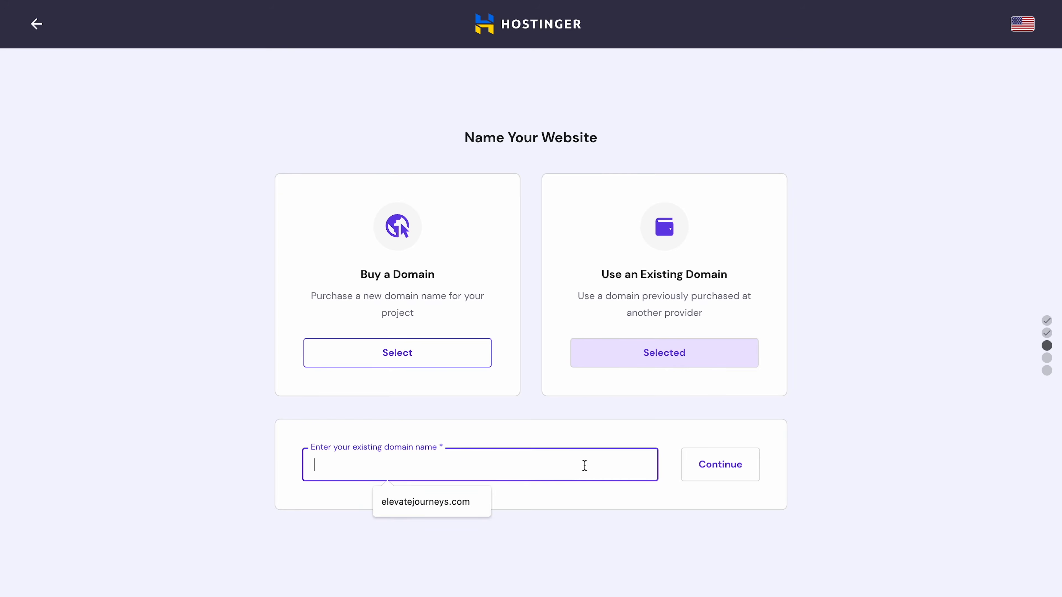
pyautogui.write('momentsreverie.com')
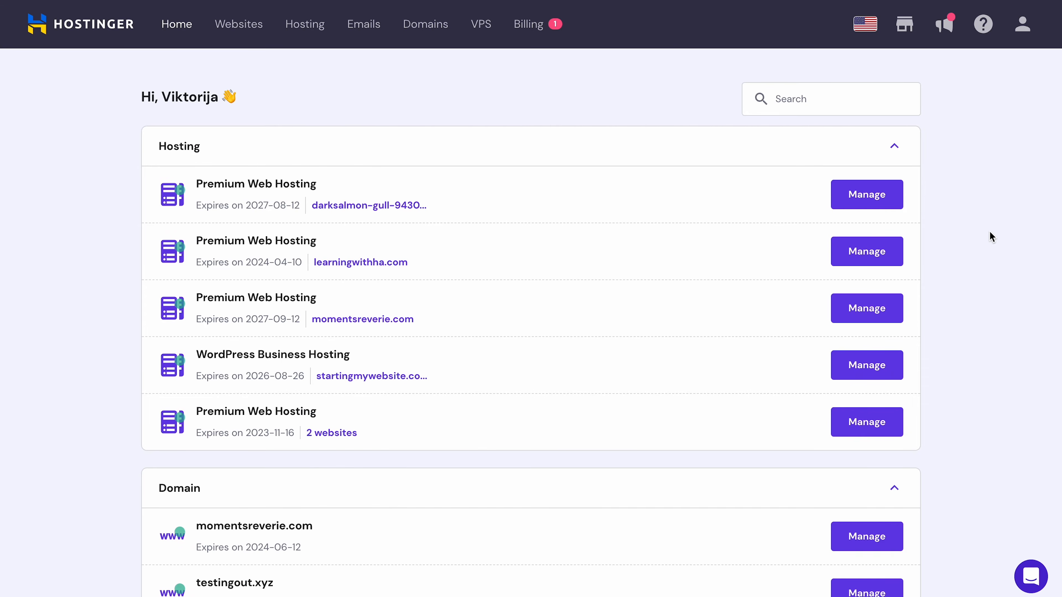
# - Open the File manager from momentsreverie.com's hosting dashboard
pyautogui.click(247, 30)
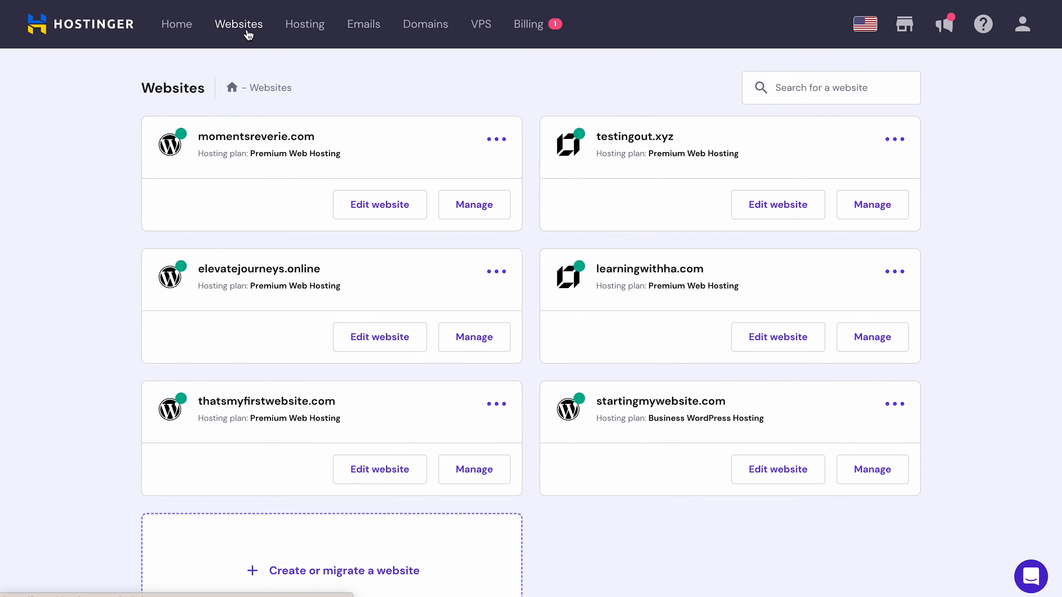
pyautogui.click(498, 214)
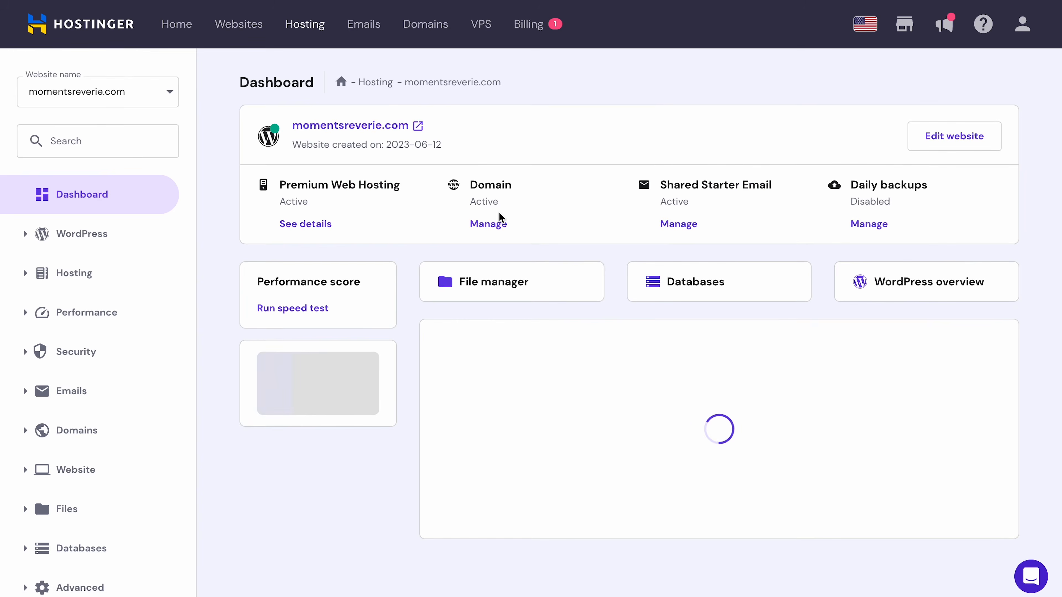
pyautogui.click(504, 280)
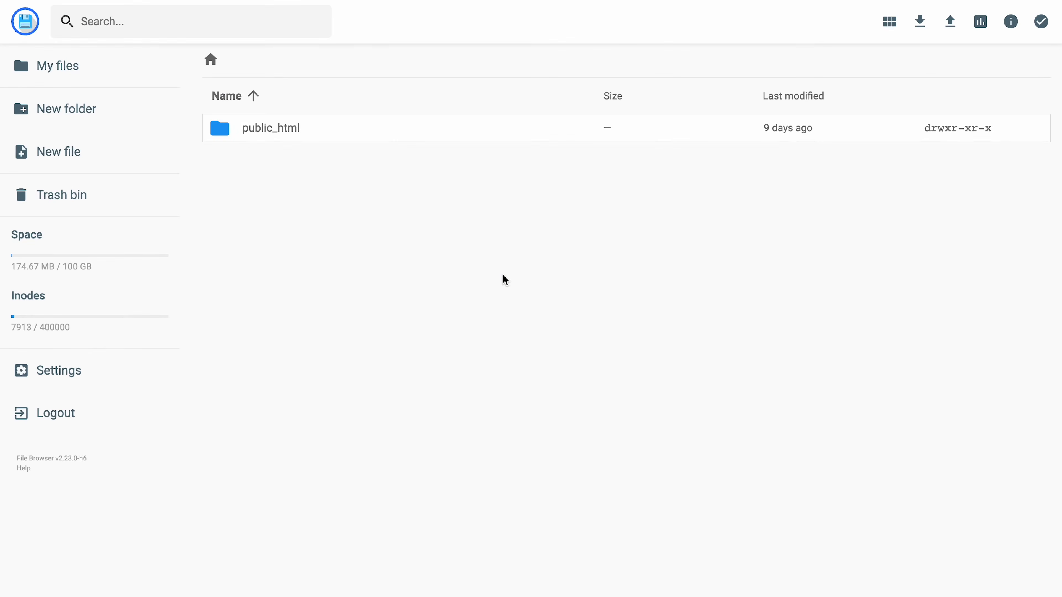
# - Upload the tar.gz site backup file into public_html
pyautogui.doubleClick(357, 134)
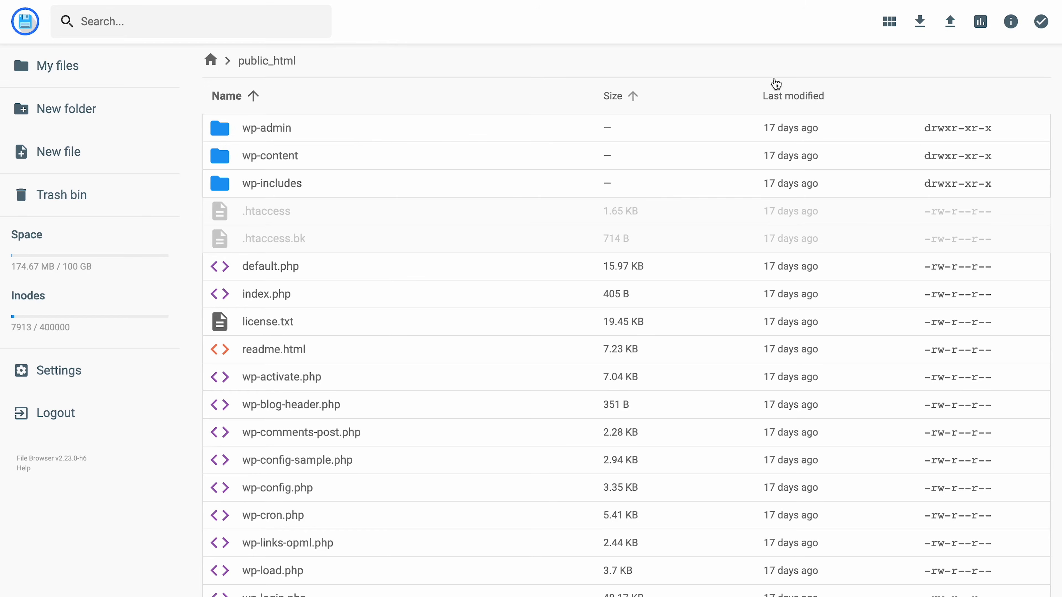
pyautogui.click(951, 25)
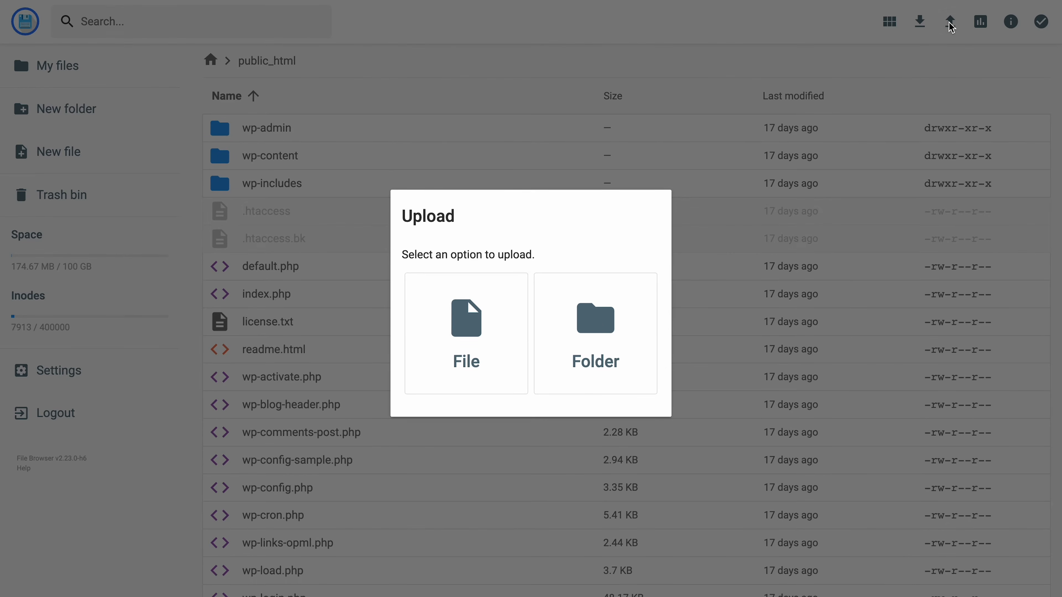
pyautogui.click(441, 345)
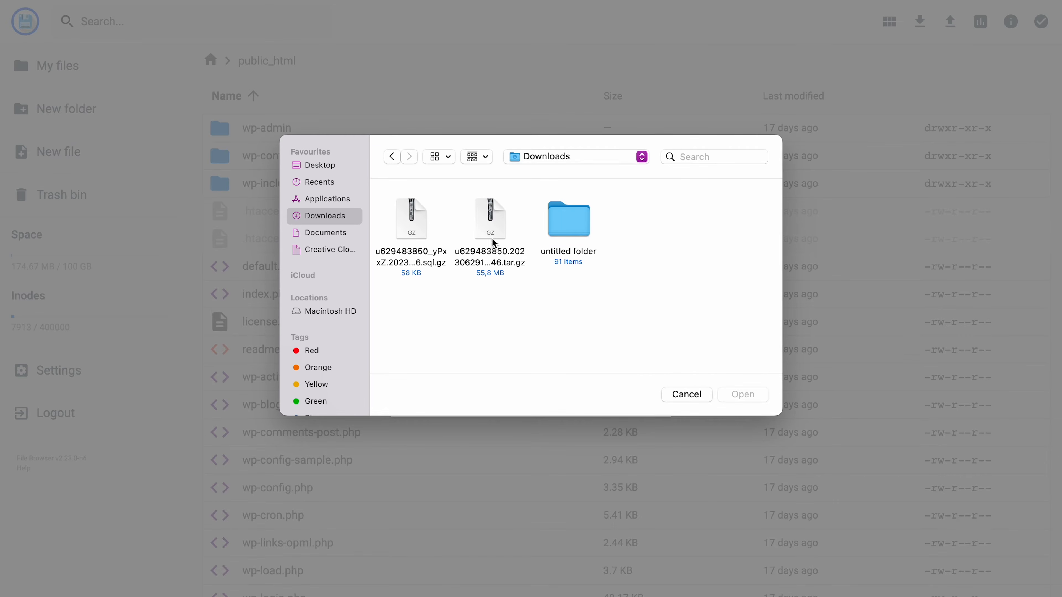
pyautogui.click(493, 228)
pyautogui.click(739, 394)
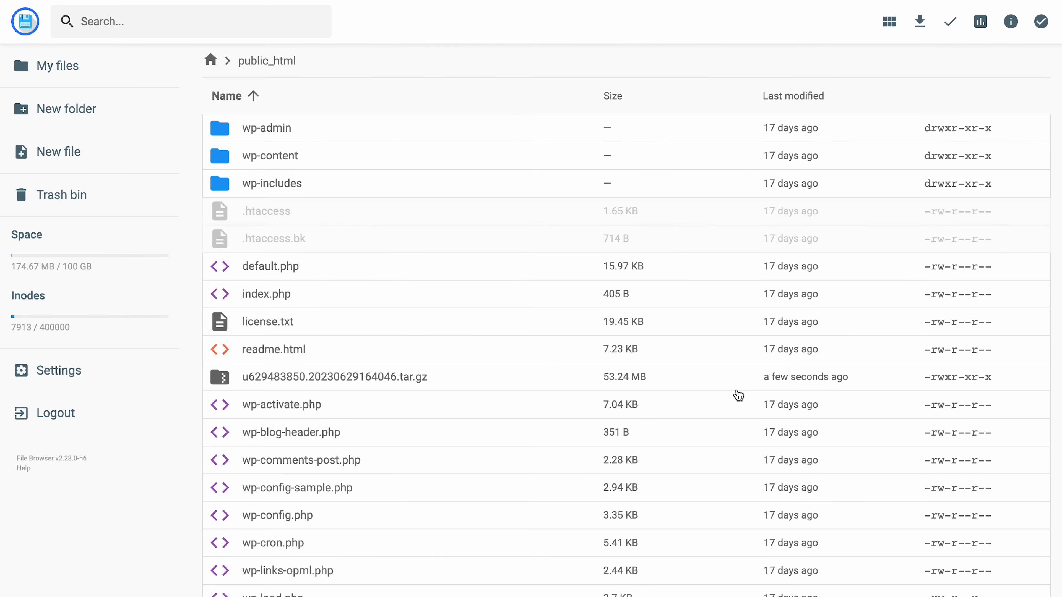
# - Extract the uploaded tar.gz archive into a new folder named Backup
pyautogui.click(536, 380)
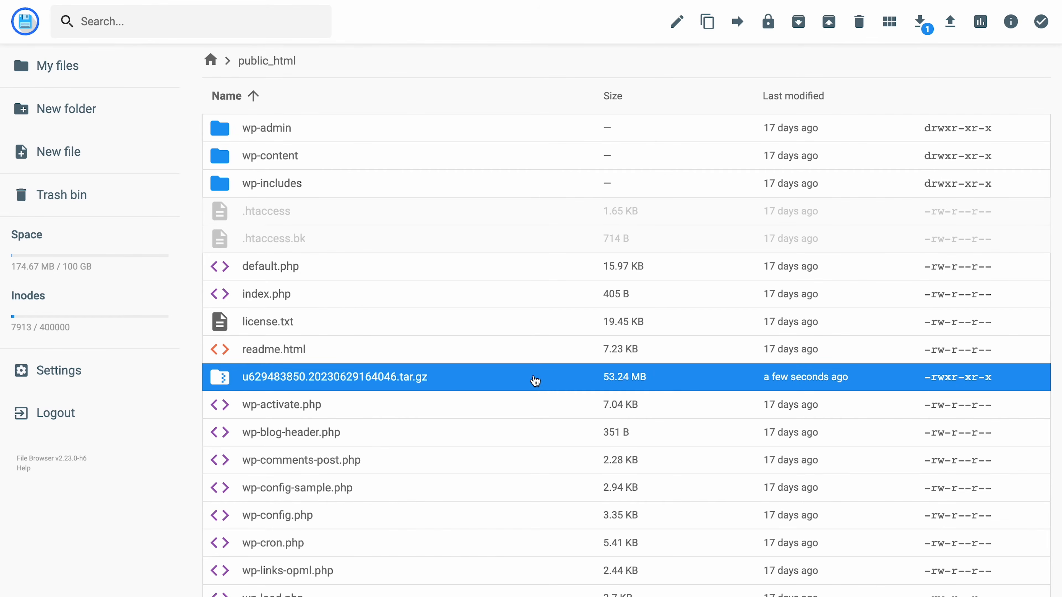
pyautogui.click(829, 22)
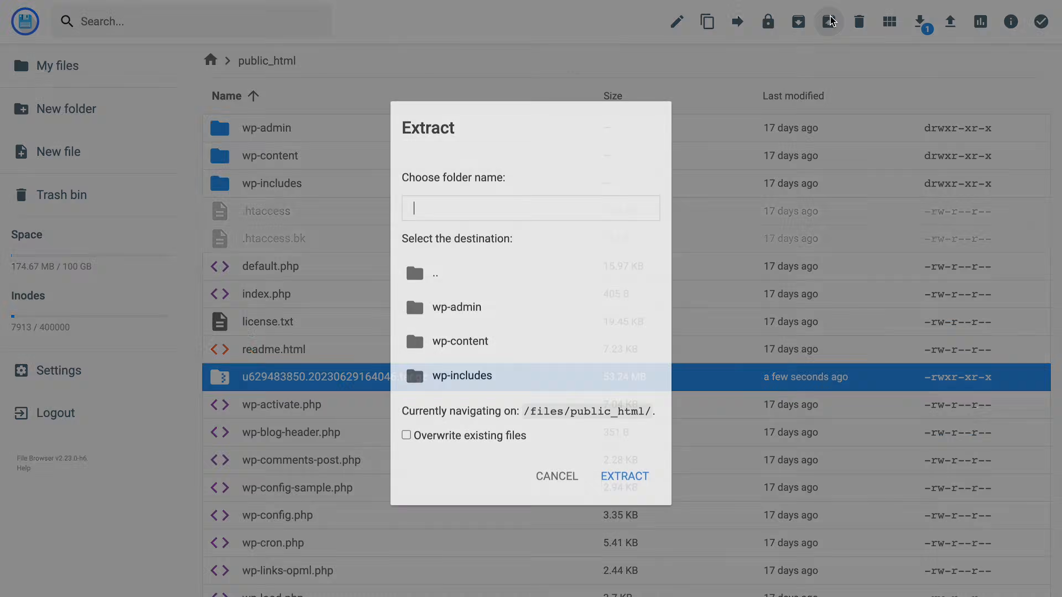
pyautogui.write('Backup')
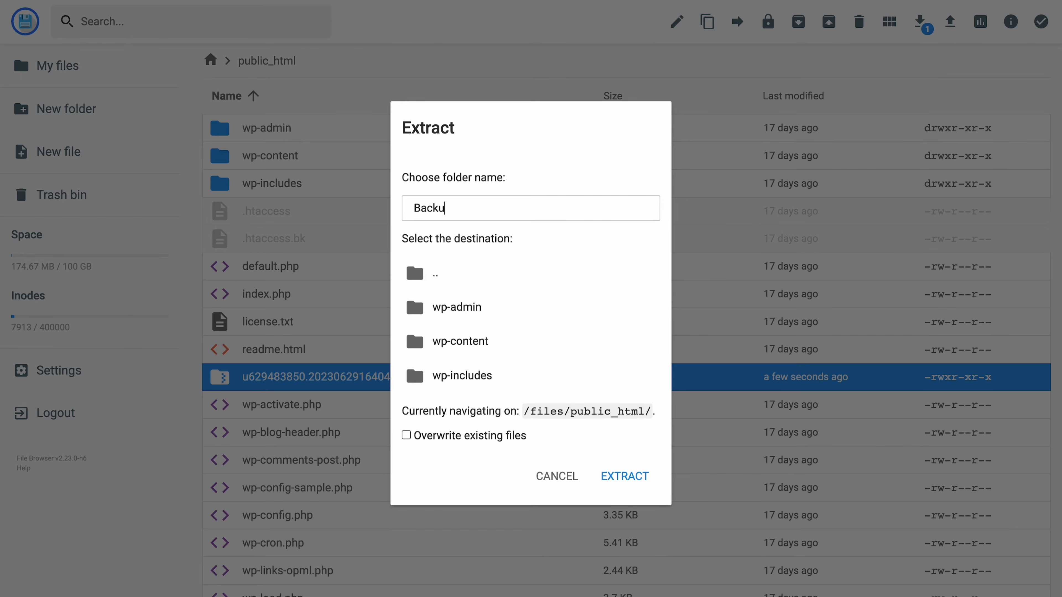
pyautogui.click(626, 478)
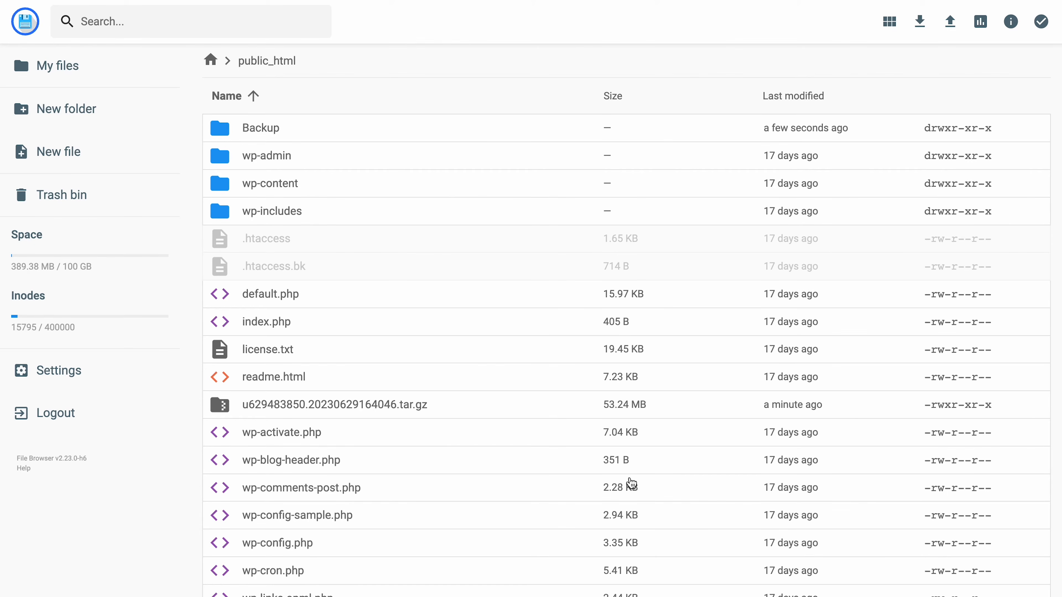
# - Open Backup/domains/momentsreverie.com/public_html and select all its files
pyautogui.doubleClick(409, 133)
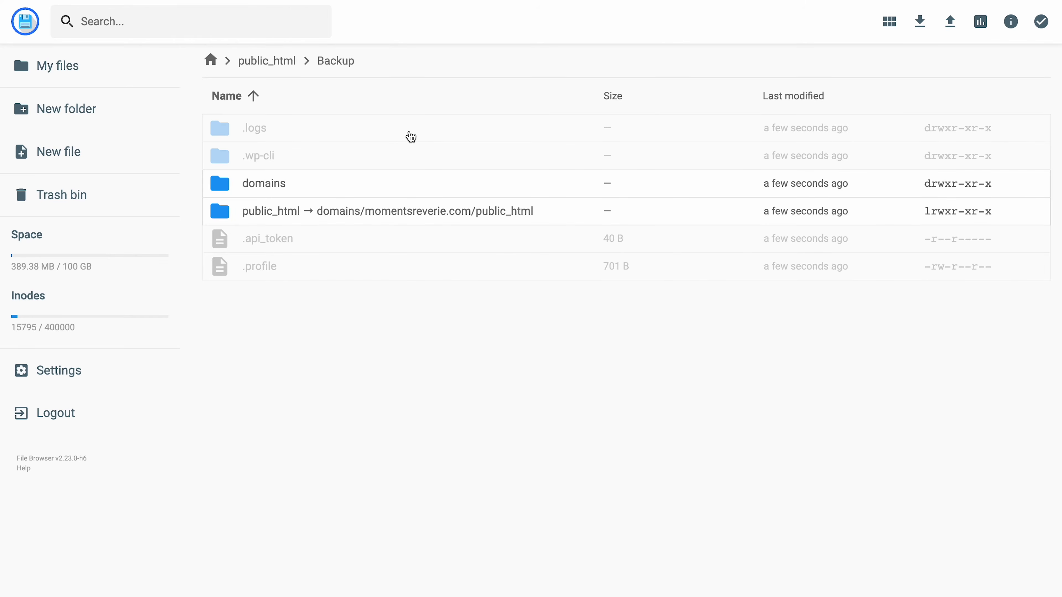
pyautogui.doubleClick(351, 183)
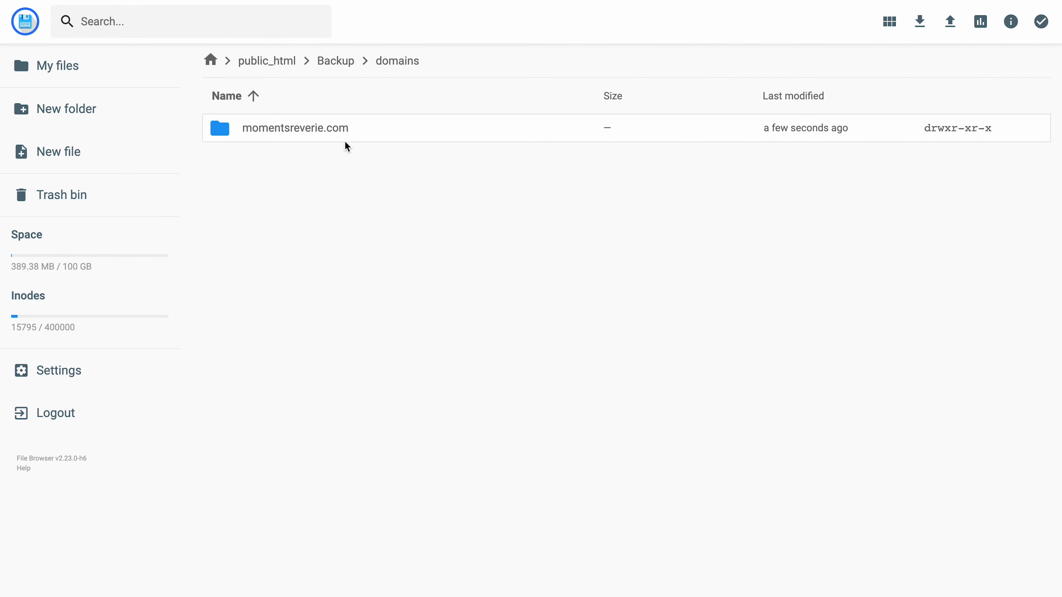
pyautogui.doubleClick(338, 127)
pyautogui.doubleClick(337, 126)
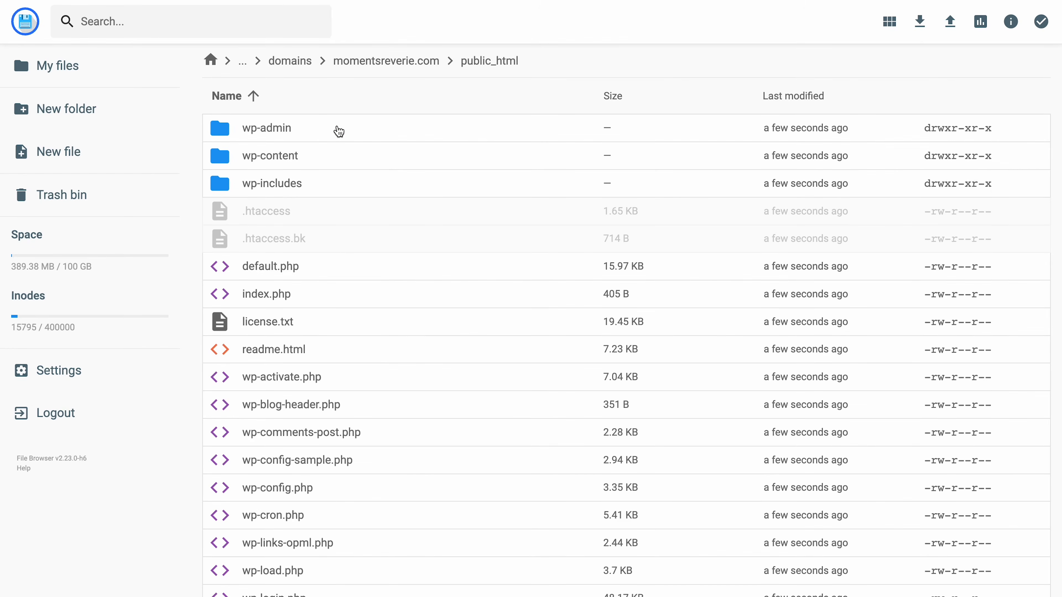
pyautogui.hotkey('ctrl', 'a')
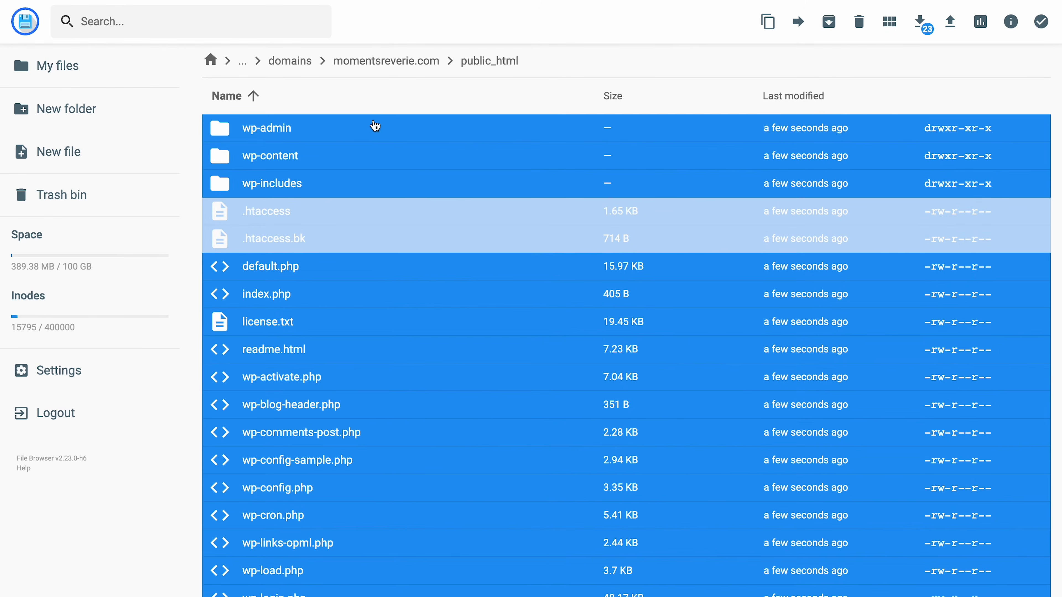
# - Move all selected WordPress files up into the top-level /files/public_html/ folder
pyautogui.click(796, 22)
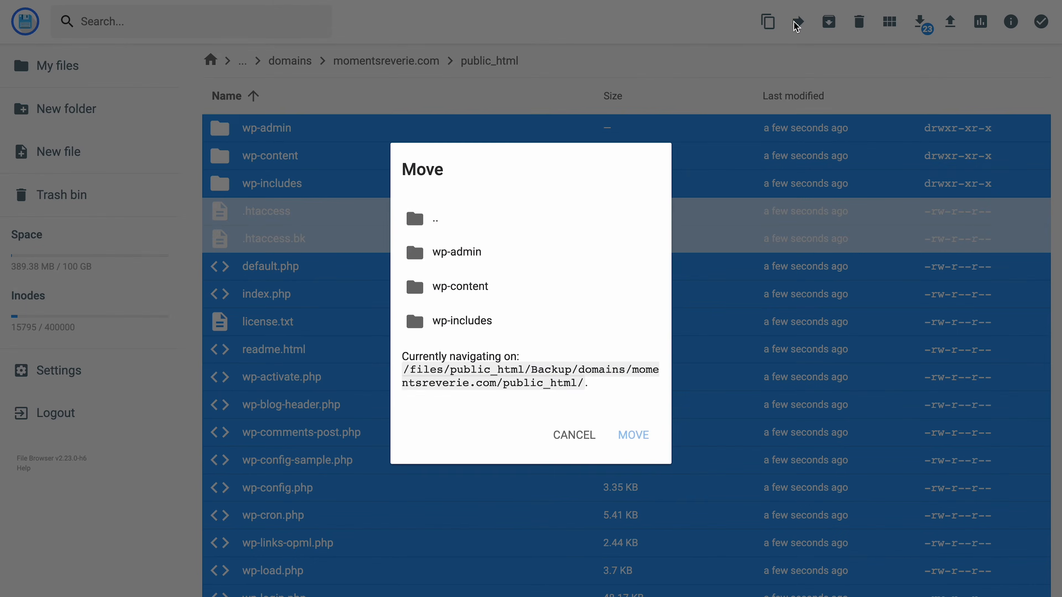
pyautogui.click(437, 220)
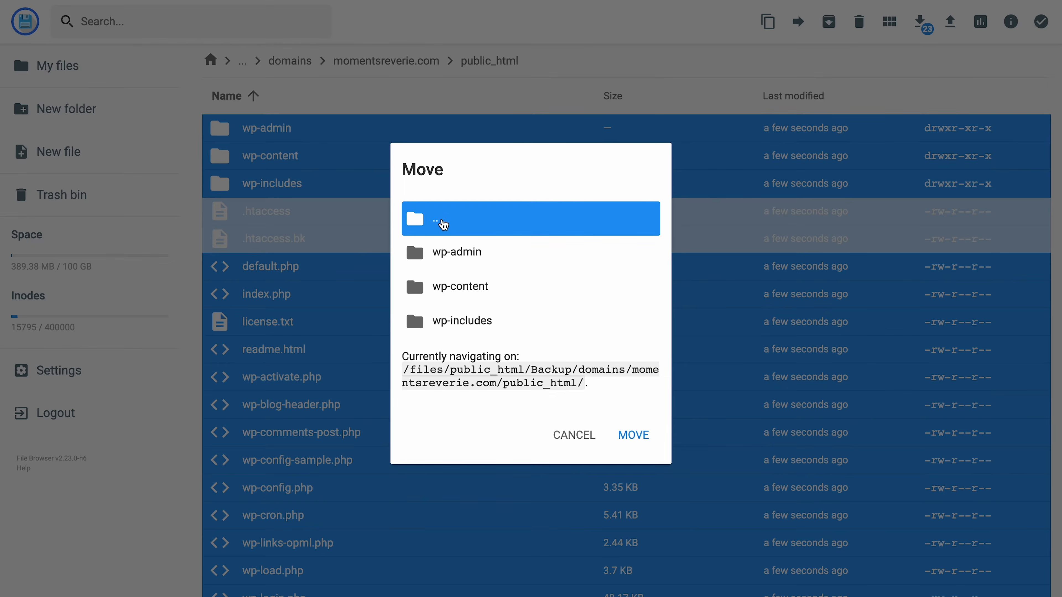
pyautogui.doubleClick(439, 221)
pyautogui.doubleClick(446, 256)
pyautogui.doubleClick(445, 258)
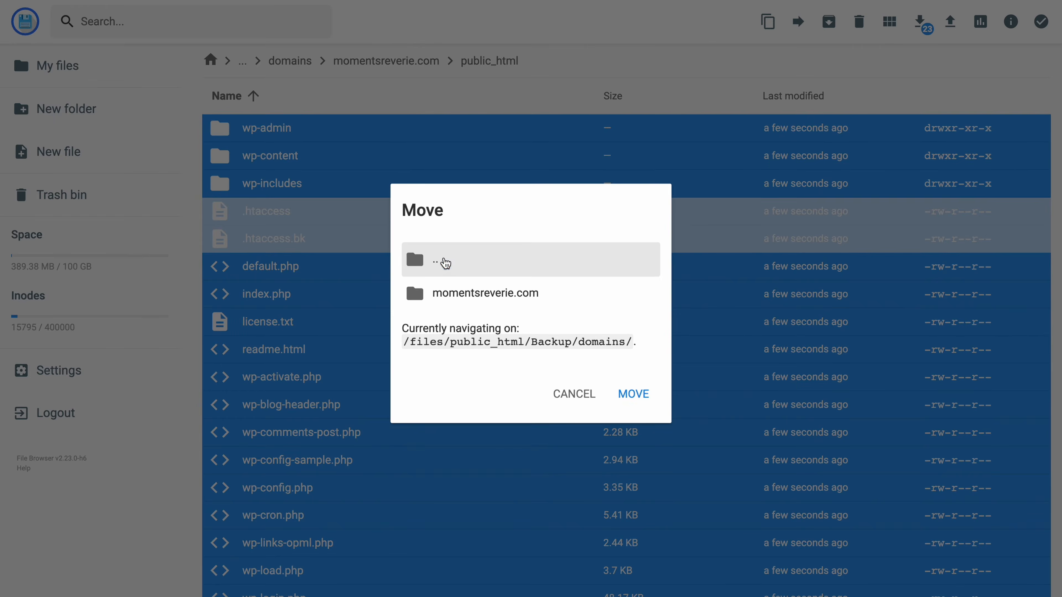
pyautogui.doubleClick(446, 217)
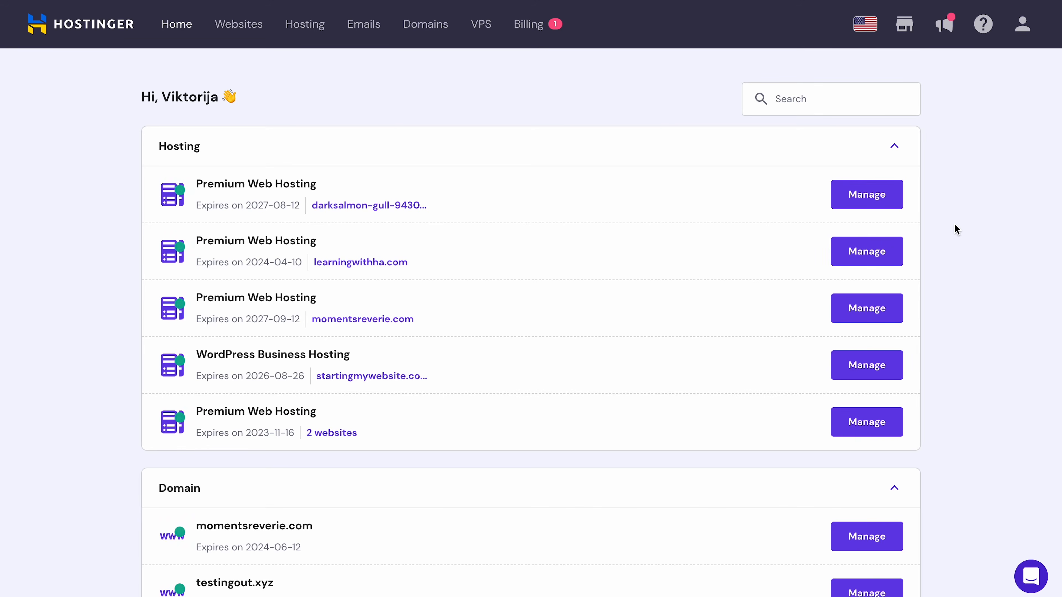
# - Open MySQL database management for momentsreverie.com via the sidebar search 'managemen'
pyautogui.click(241, 33)
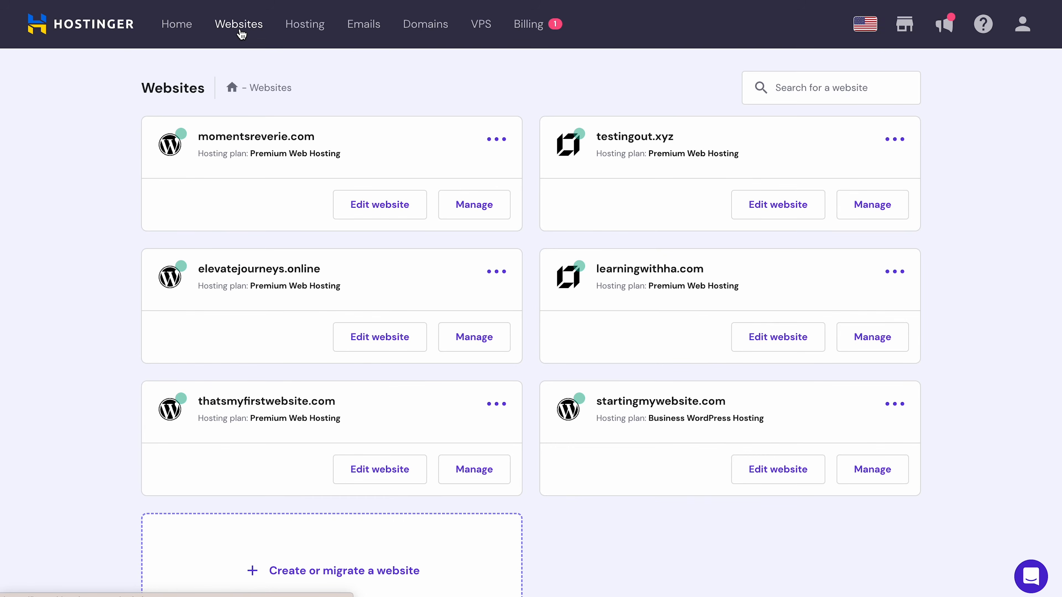
pyautogui.click(460, 207)
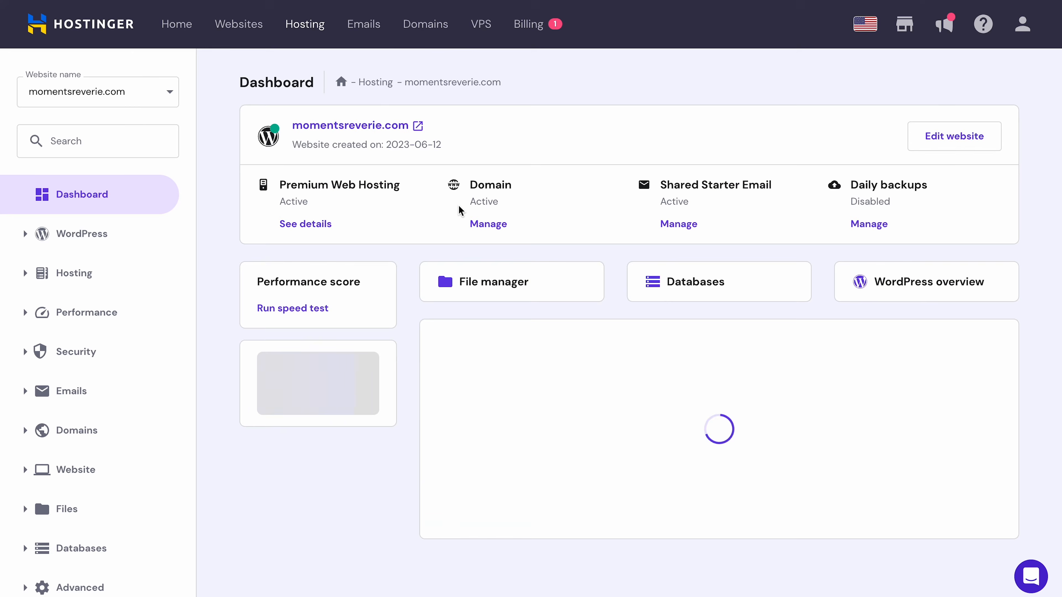
pyautogui.click(142, 154)
pyautogui.write('management')
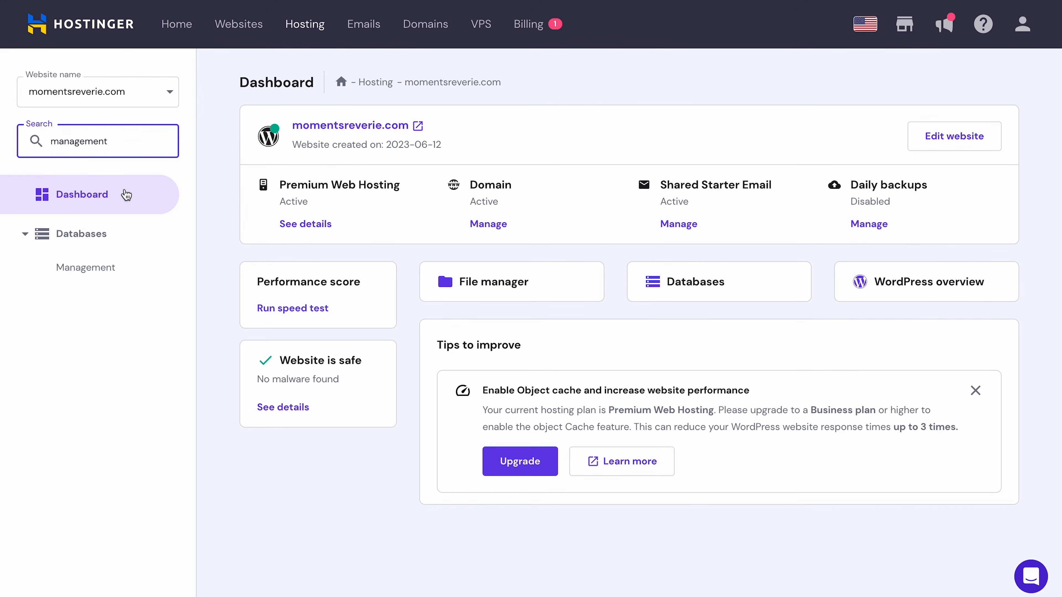
pyautogui.click(110, 268)
# - Create a MySQL database 'database' with user 'user' and a password, then open phpMyAdmin
pyautogui.click(581, 172)
pyautogui.write('database')
pyautogui.click(575, 221)
pyautogui.write('user')
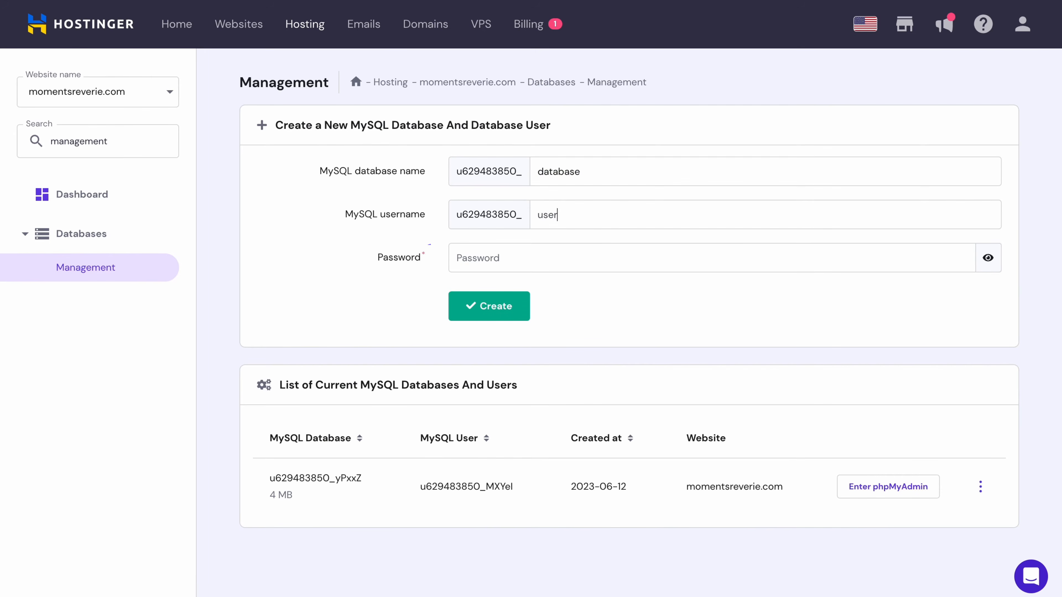
pyautogui.click(538, 262)
pyautogui.write('abcdefghi')
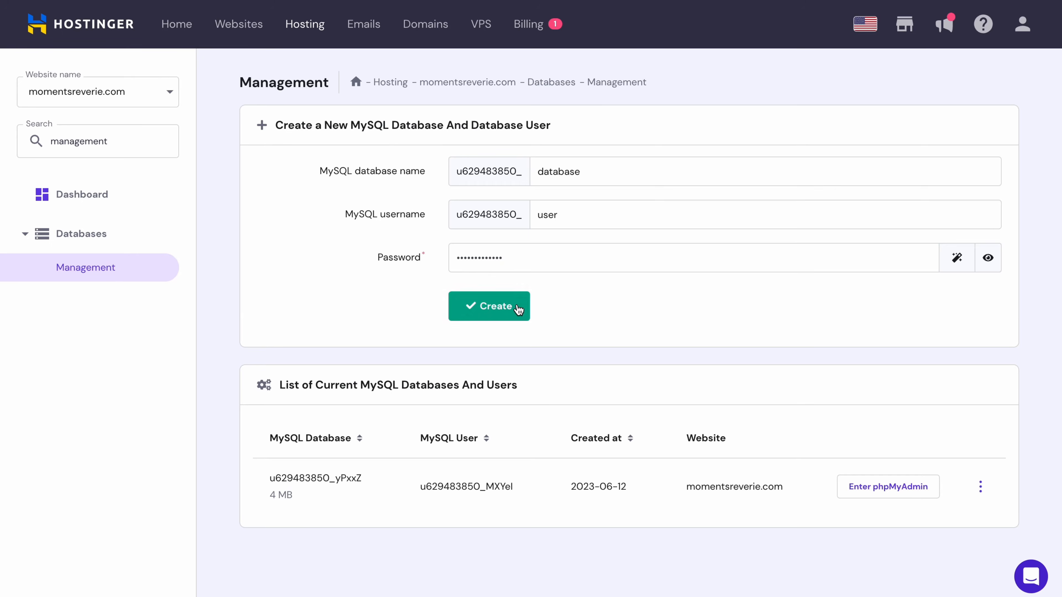
pyautogui.click(466, 295)
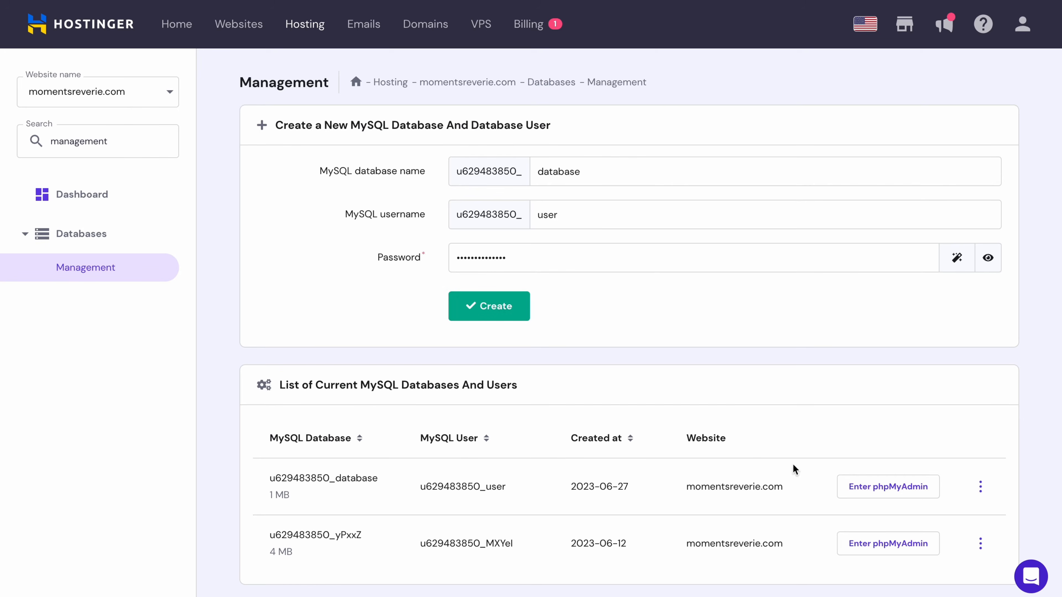
pyautogui.click(881, 492)
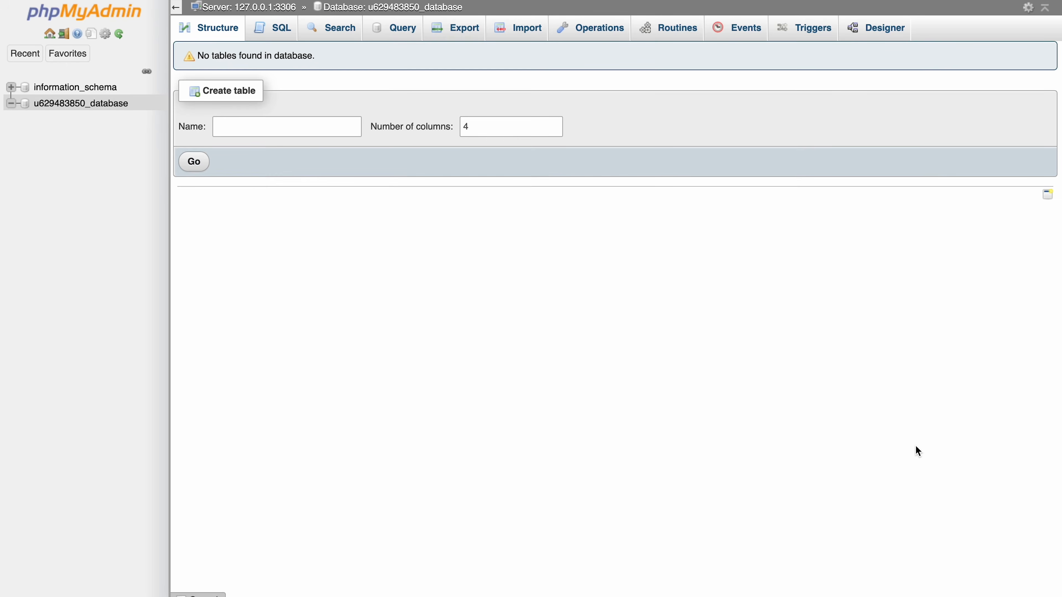
# - Import the sql.gz database backup into the new empty database from phpMyAdmin's Import page
pyautogui.click(526, 28)
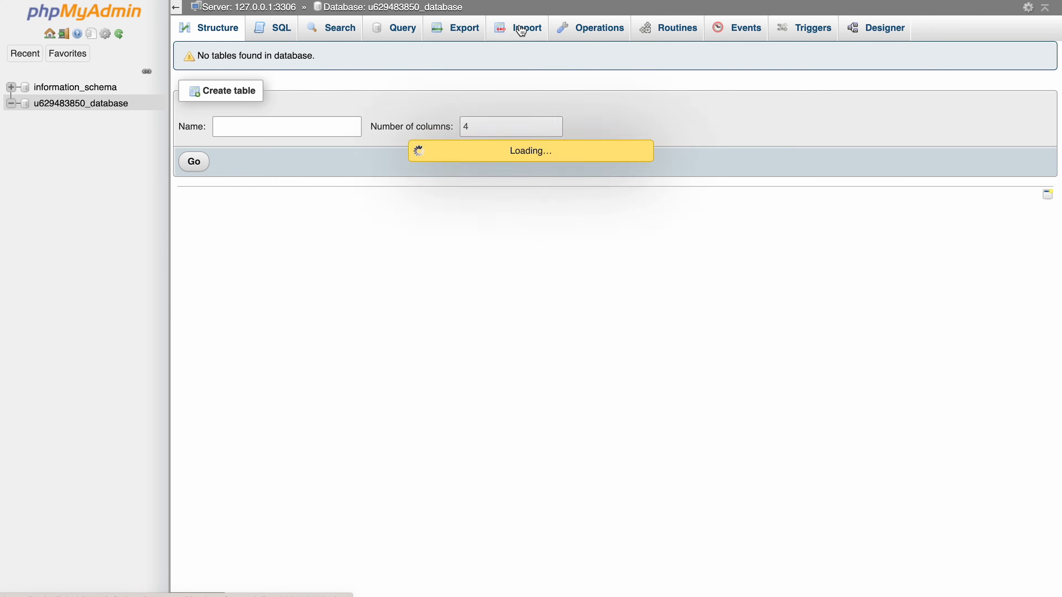
pyautogui.click(344, 176)
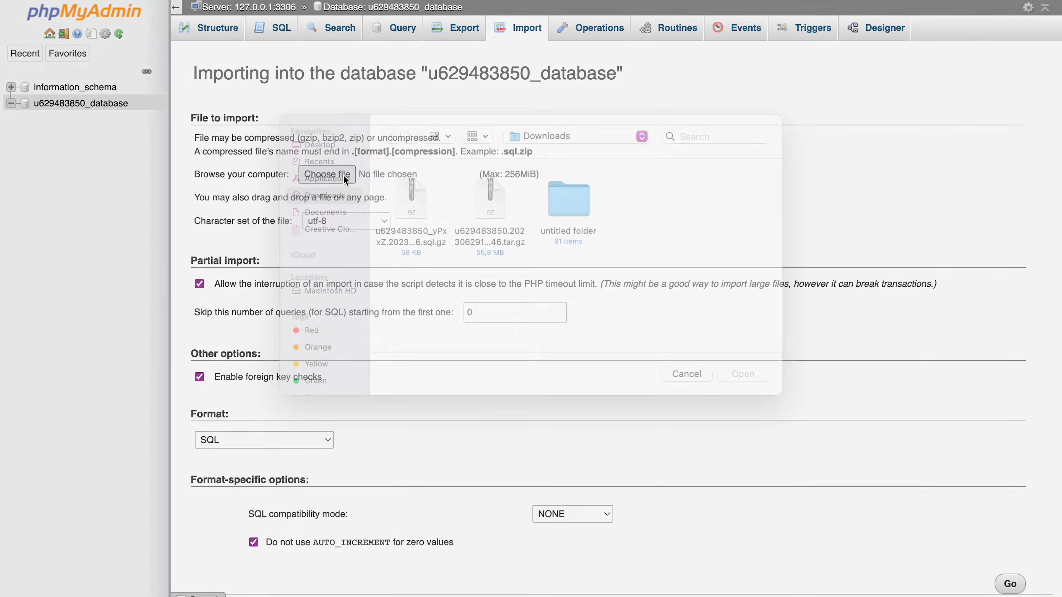
pyautogui.click(396, 231)
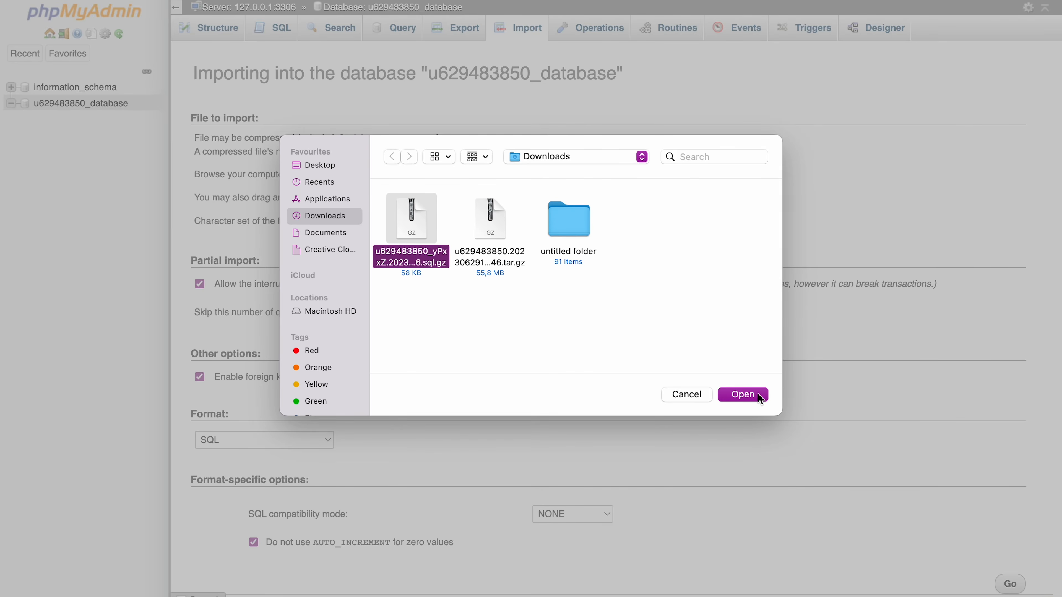
pyautogui.click(742, 394)
pyautogui.scroll(-1, 756, 392)
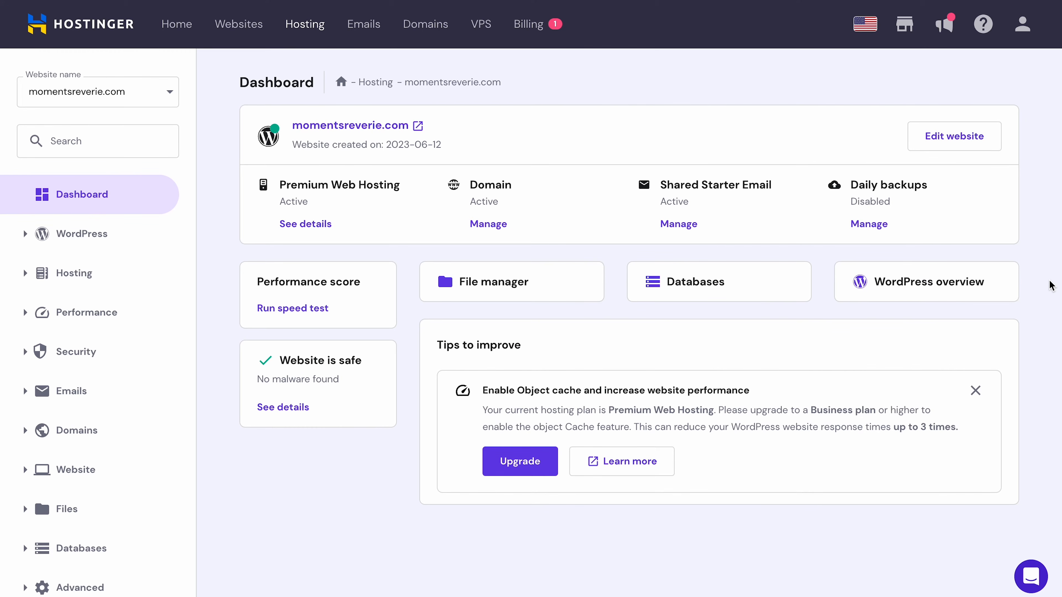
# - Open public_html/wp-config.php in the File Manager editor
pyautogui.click(535, 282)
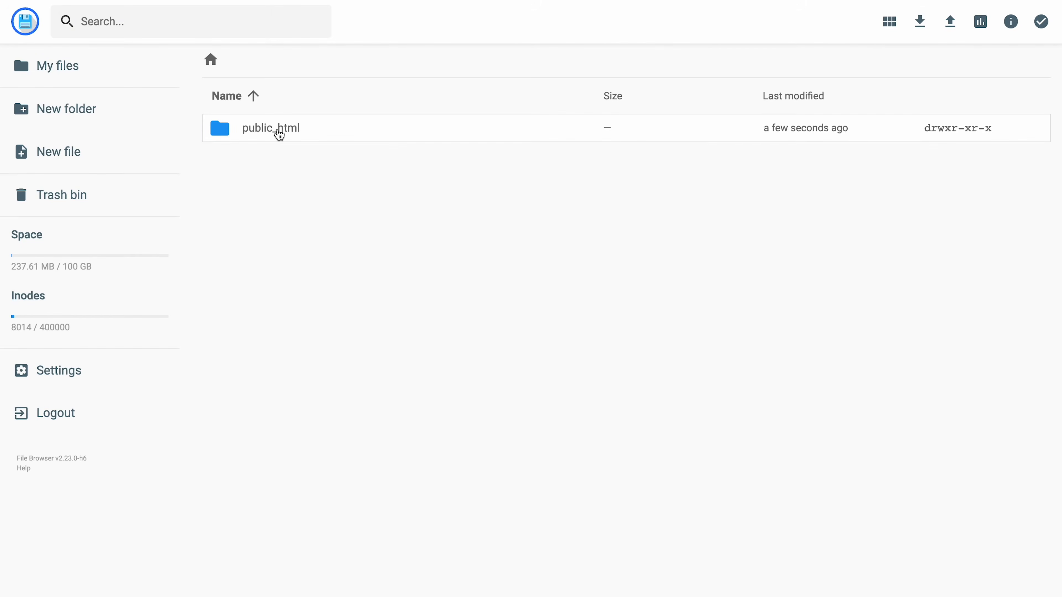
pyautogui.doubleClick(277, 133)
pyautogui.scroll(-4, 360, 385)
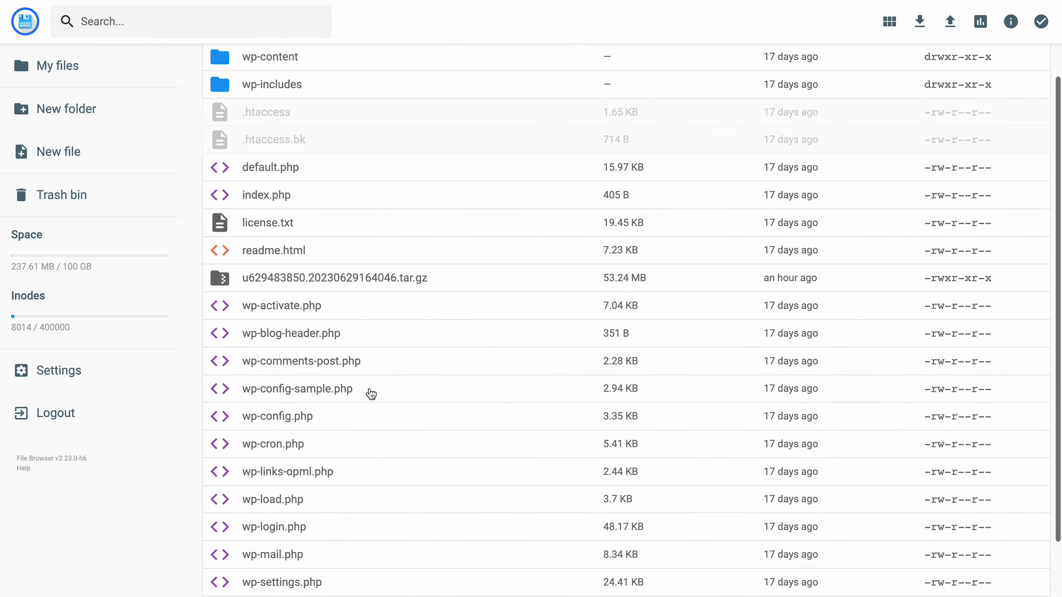
pyautogui.doubleClick(308, 334)
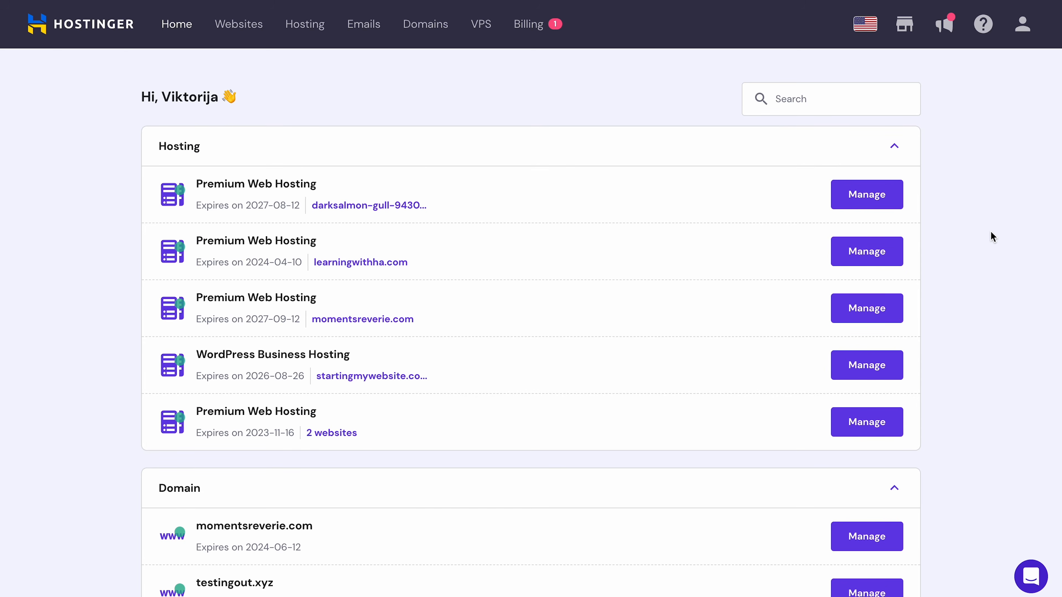
# - Open elevatejourneys.online's database in phpMyAdmin from its hosting Databases page
pyautogui.click(247, 32)
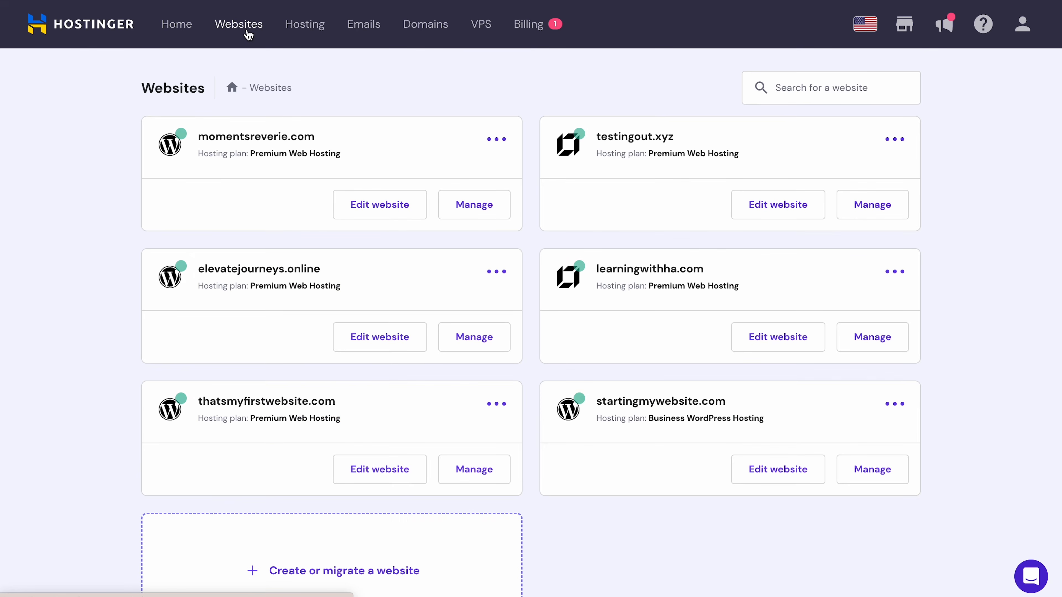
pyautogui.click(500, 217)
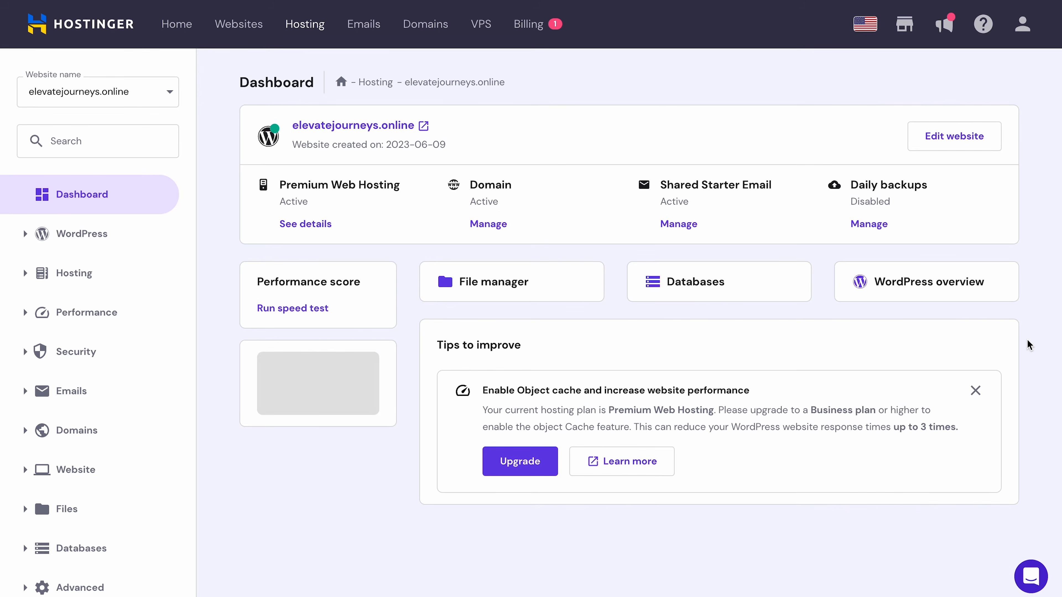
pyautogui.click(749, 272)
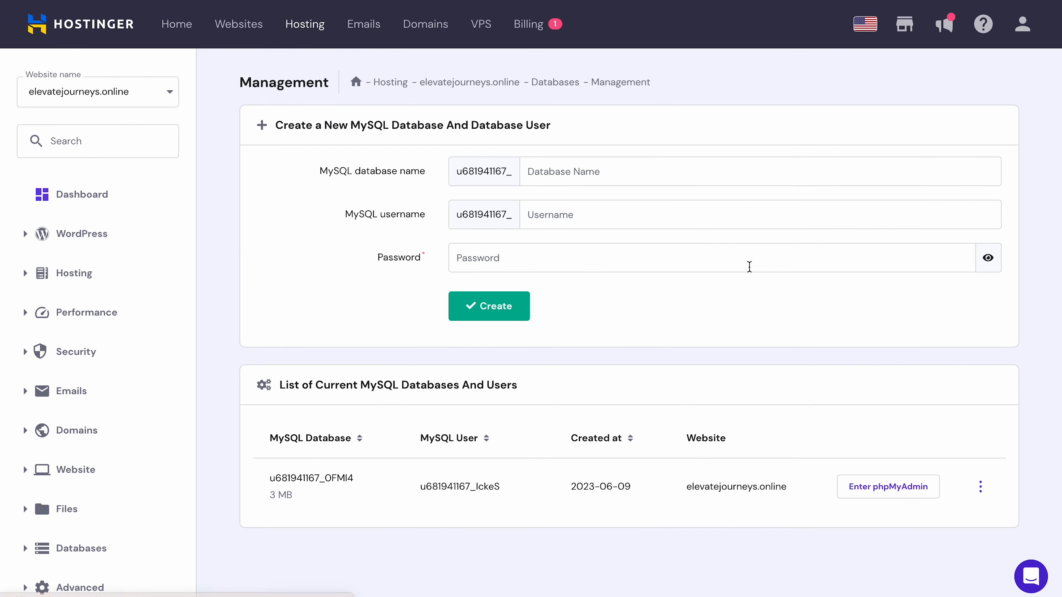
pyautogui.click(897, 485)
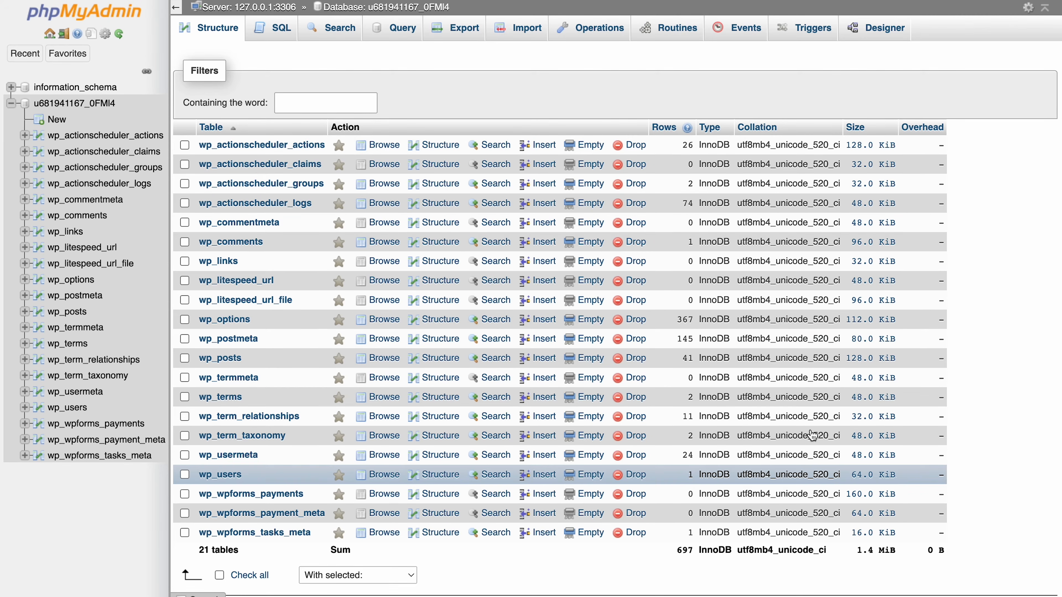
# - Paste the prepared four-statement UPDATE query into phpMyAdmin's SQL editor
pyautogui.click(264, 39)
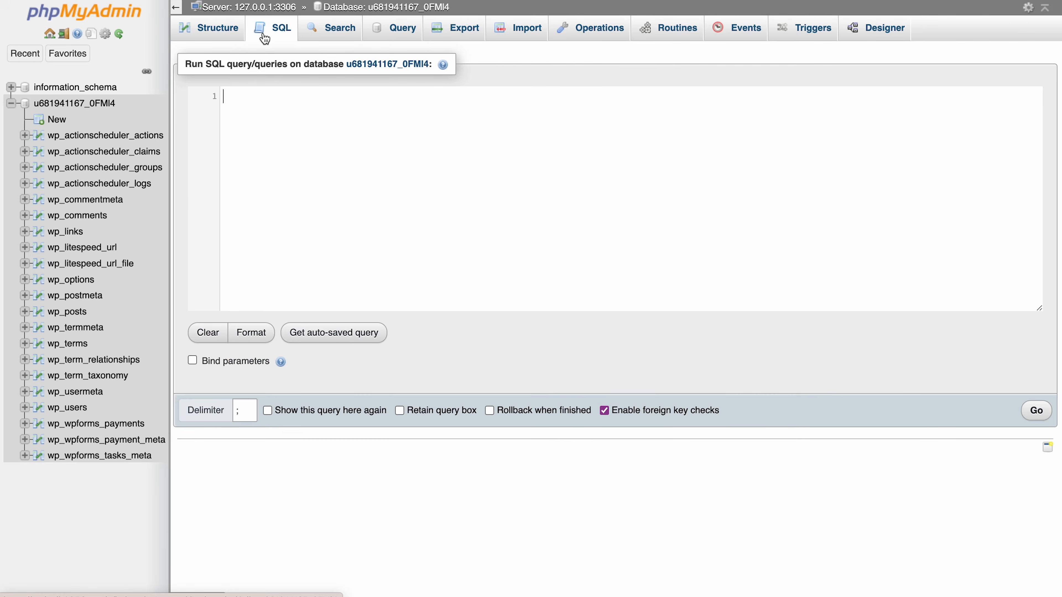
pyautogui.write("UPDATE wp_options SET option_value = replace(option_value, 'oldurl.com', 'newurl.com') WHERE option_name = 'home' OR option_name = 'siteurl';UPDATE wp_posts SET guid = replace(guid, 'oldurl.com','newurl.com');UPDATE wp_posts SET post_content = replace(post_content, 'oldurl.com', 'newurl.com'); UPDATE wp_postmeta SET meta_value = replace(meta_value,'oldurl.com','newurl.com');")
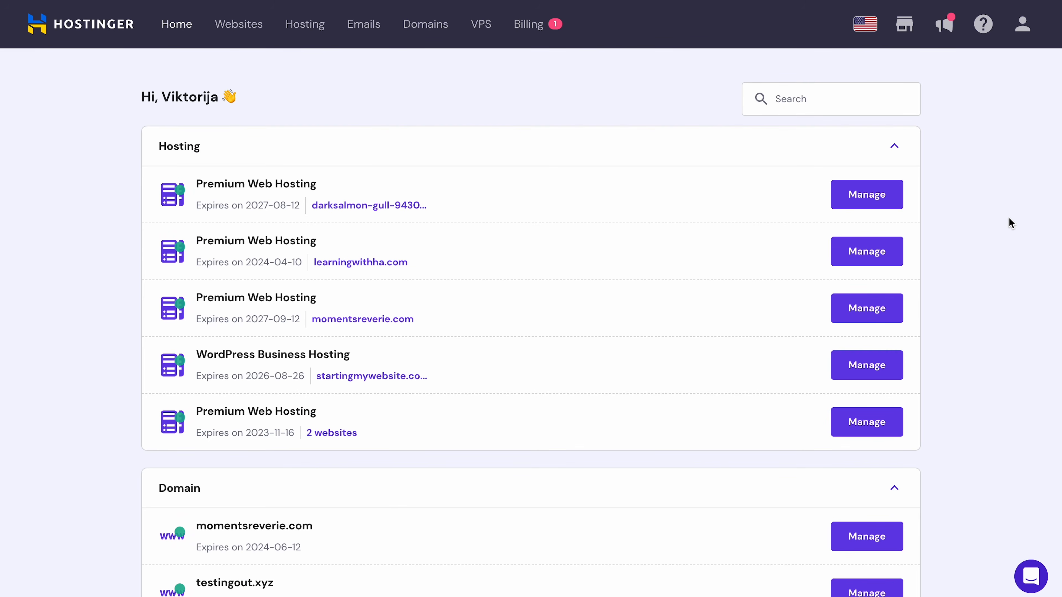
# - Delete the momentsreverie.com website, consenting to lose all its data
pyautogui.click(243, 25)
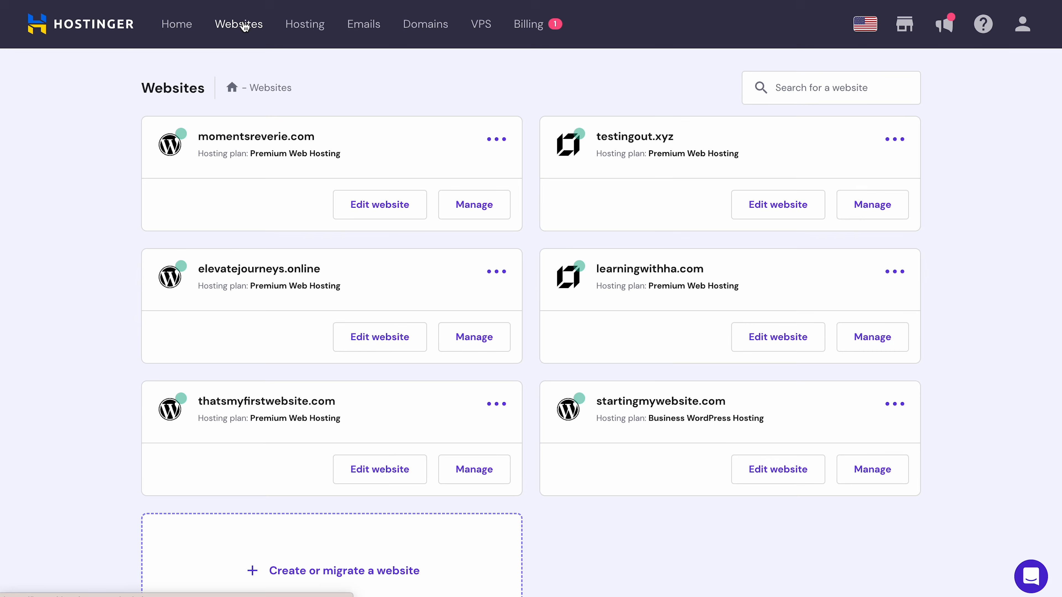
pyautogui.click(503, 148)
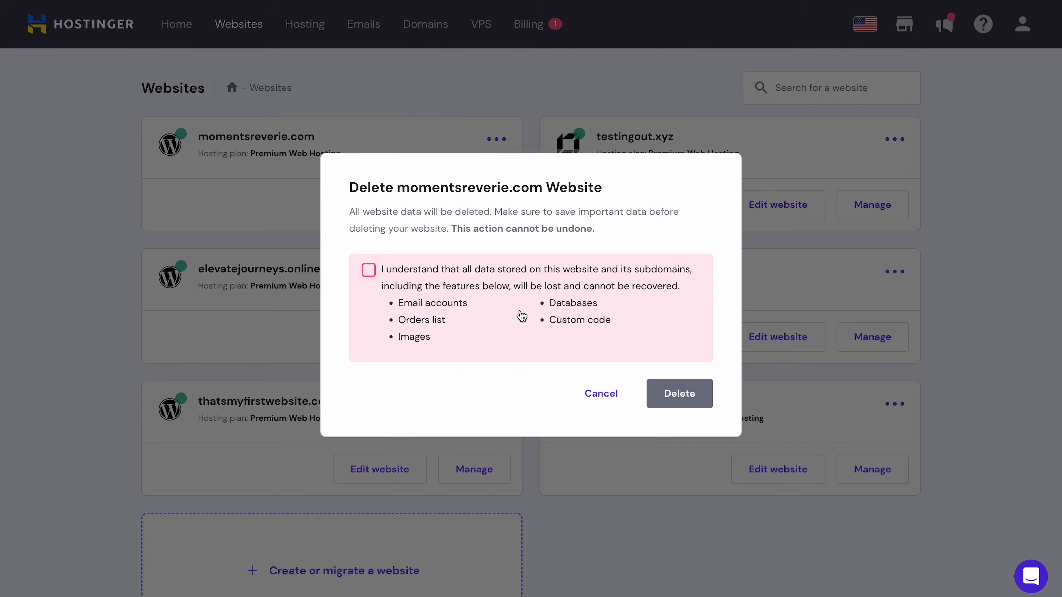
pyautogui.click(521, 316)
pyautogui.click(372, 273)
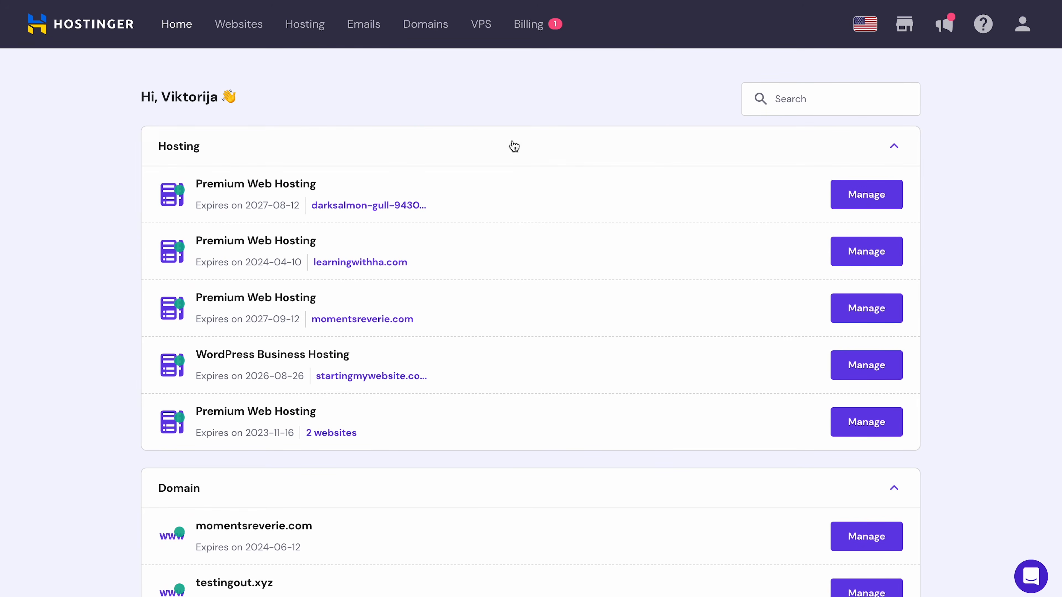
pyautogui.click(259, 28)
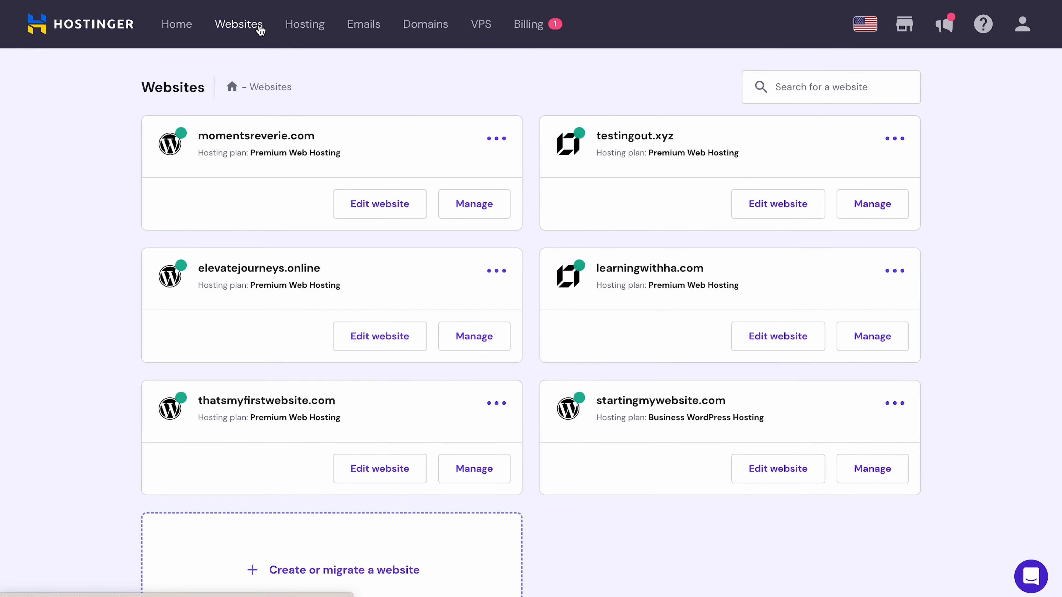
# - Start a new website on the startingmywebsite.com Business WordPress Hosting plan
pyautogui.scroll(-2, 488, 403)
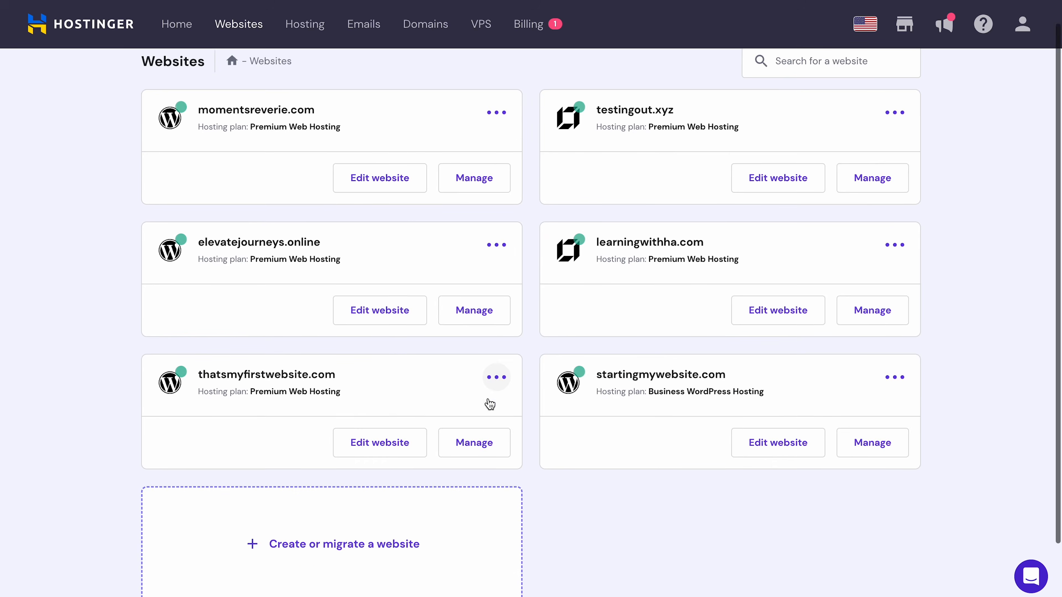
pyautogui.click(375, 462)
pyautogui.click(547, 298)
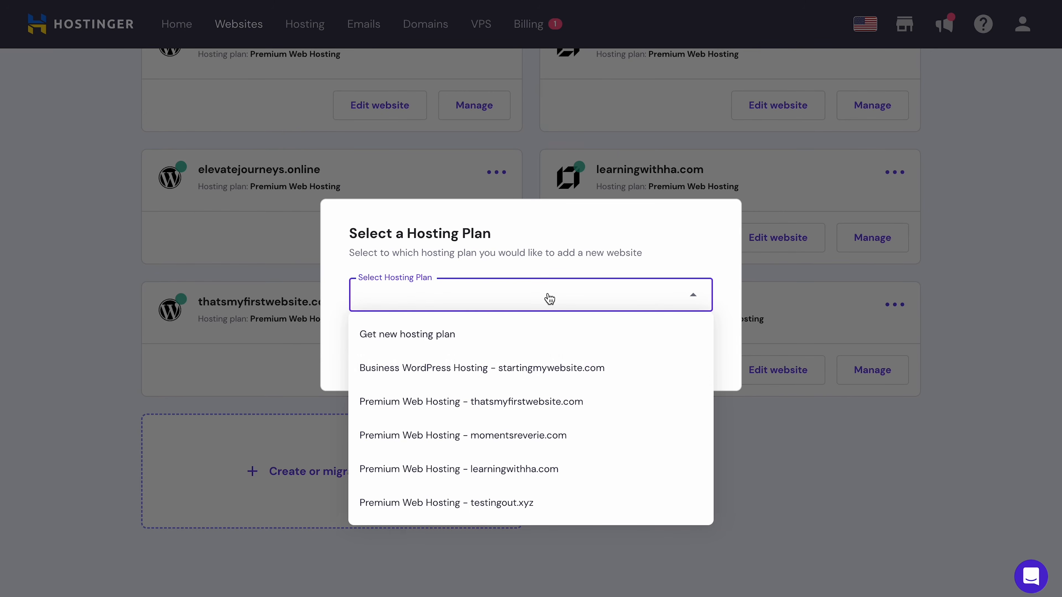
pyautogui.click(522, 367)
pyautogui.click(680, 347)
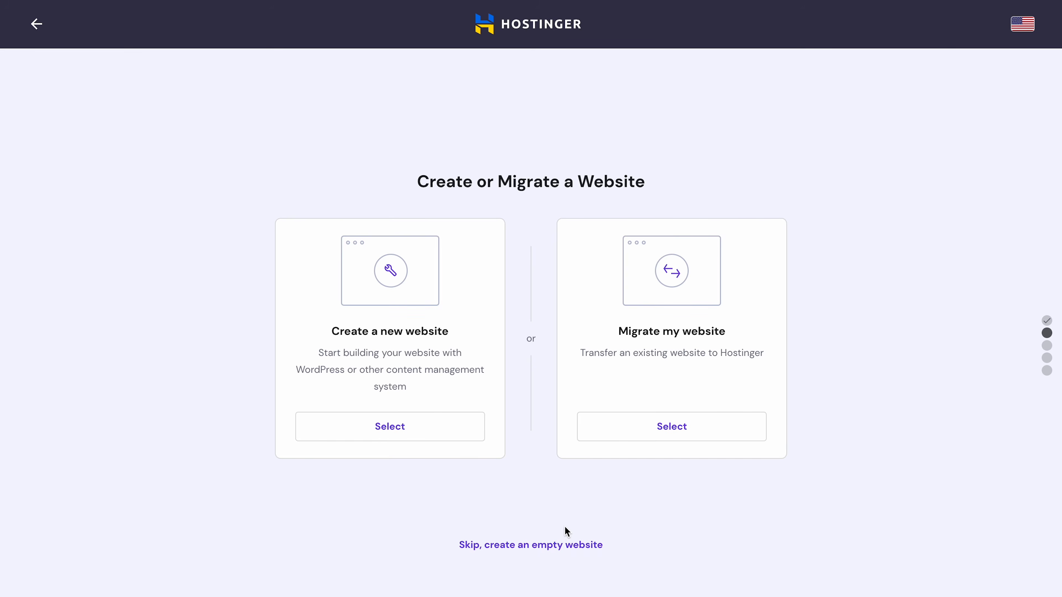
# - Create it empty with existing domain thatsmyfirstwebsite.com and copy the TXT verification value
pyautogui.click(540, 544)
pyautogui.click(732, 416)
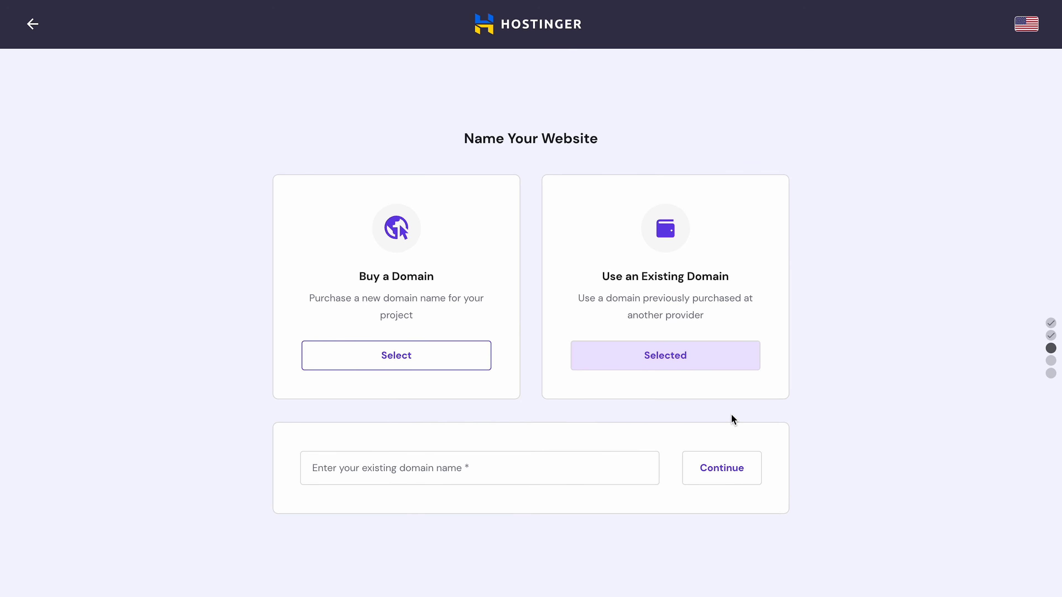
pyautogui.click(602, 456)
pyautogui.write('thatsmyfirstwebsite.com')
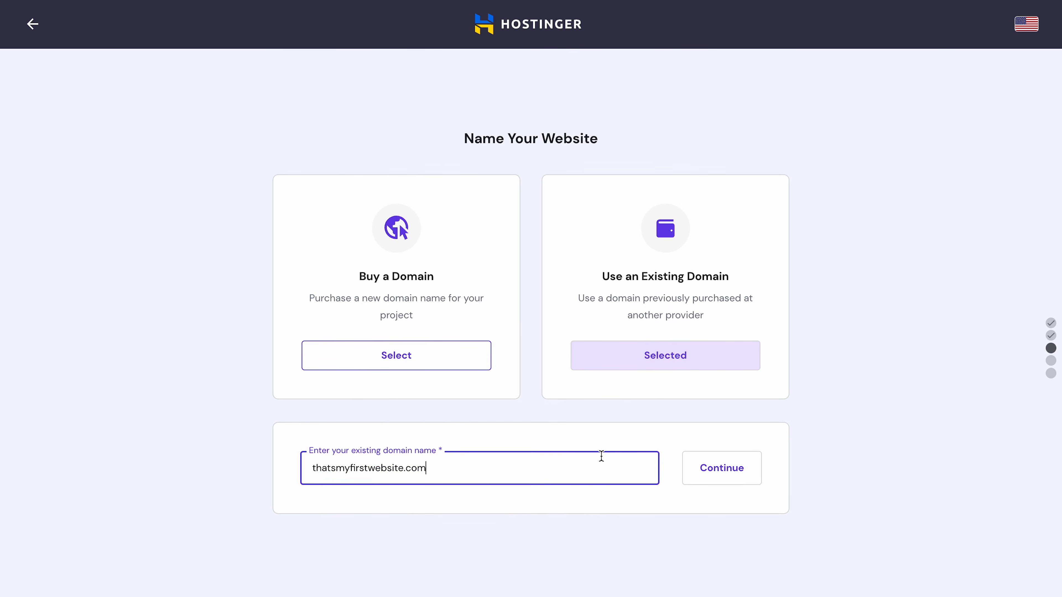
pyautogui.click(705, 479)
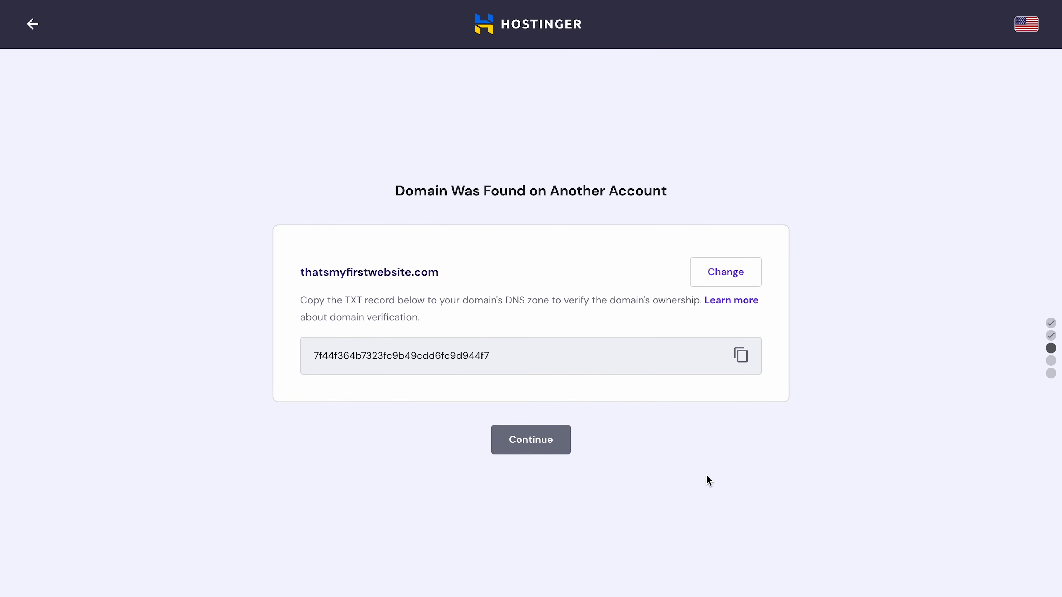
pyautogui.click(744, 358)
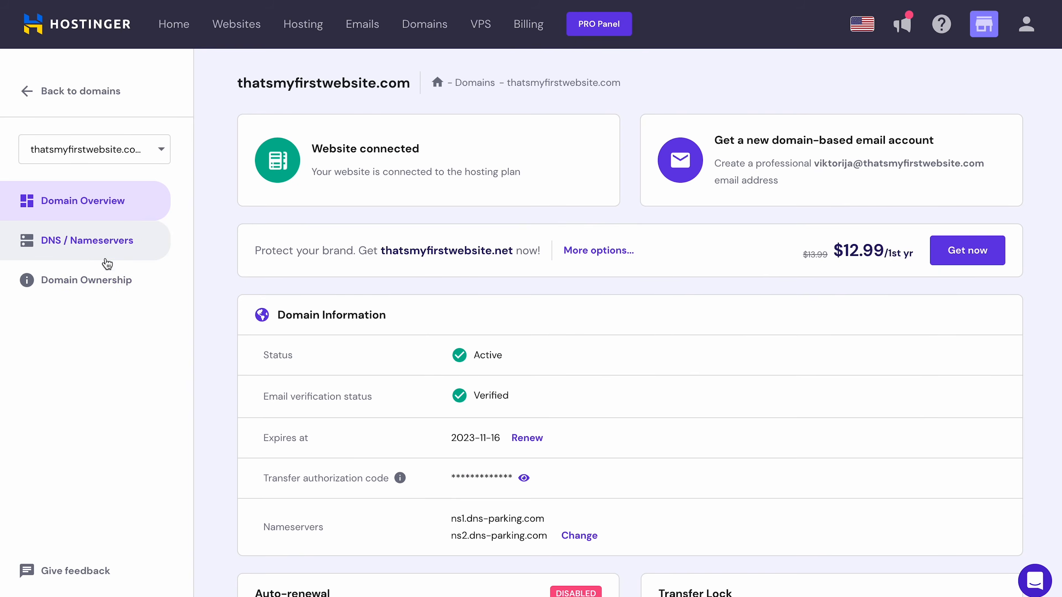
# - Add a TXT record with the pasted verification value, TTL changed from 14400 to 900
pyautogui.click(95, 251)
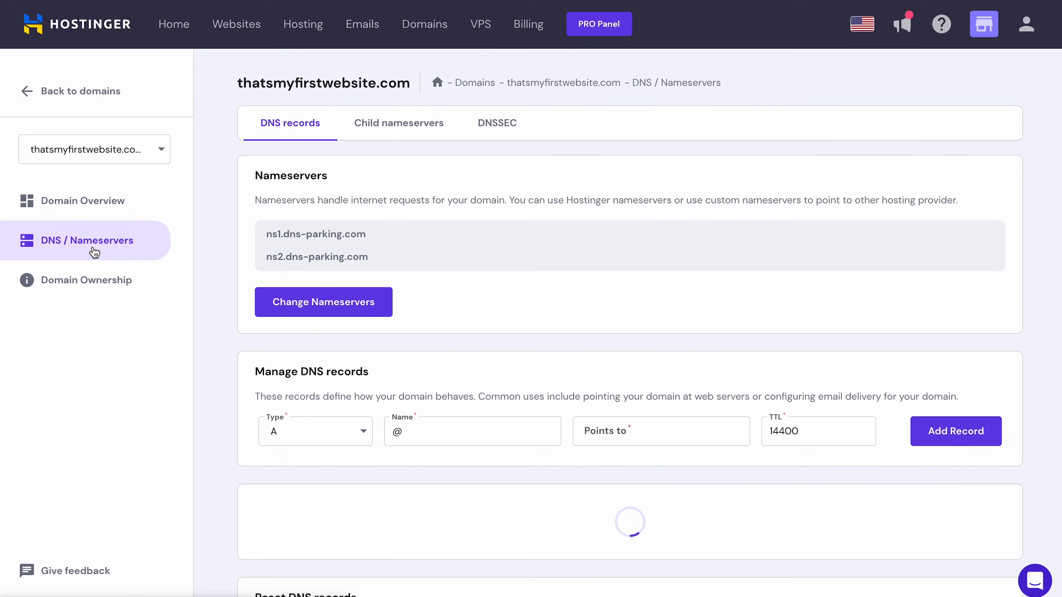
pyautogui.scroll(-4, 1029, 481)
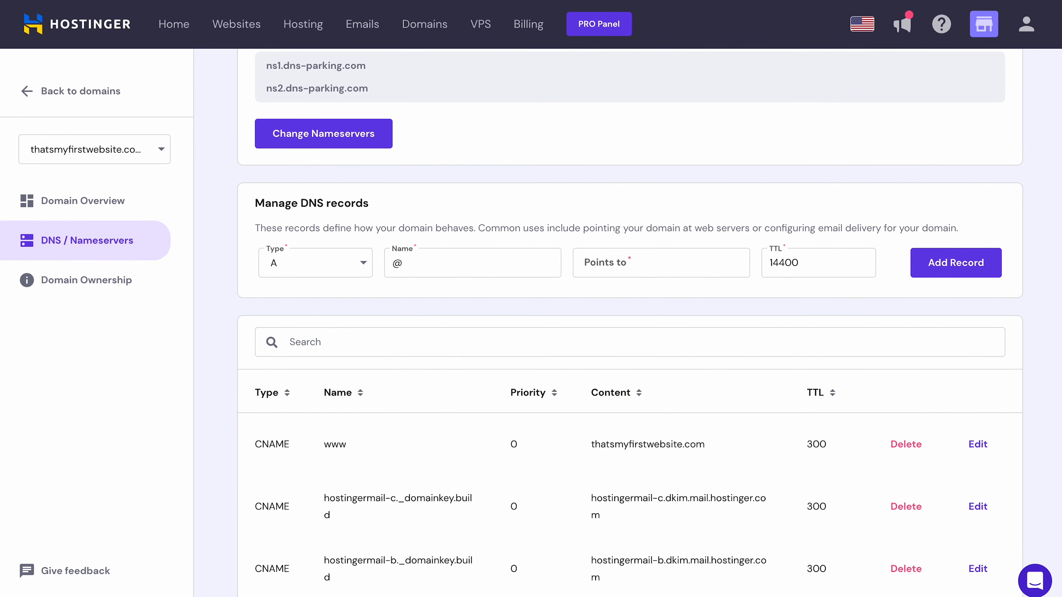
pyautogui.click(305, 263)
pyautogui.click(286, 482)
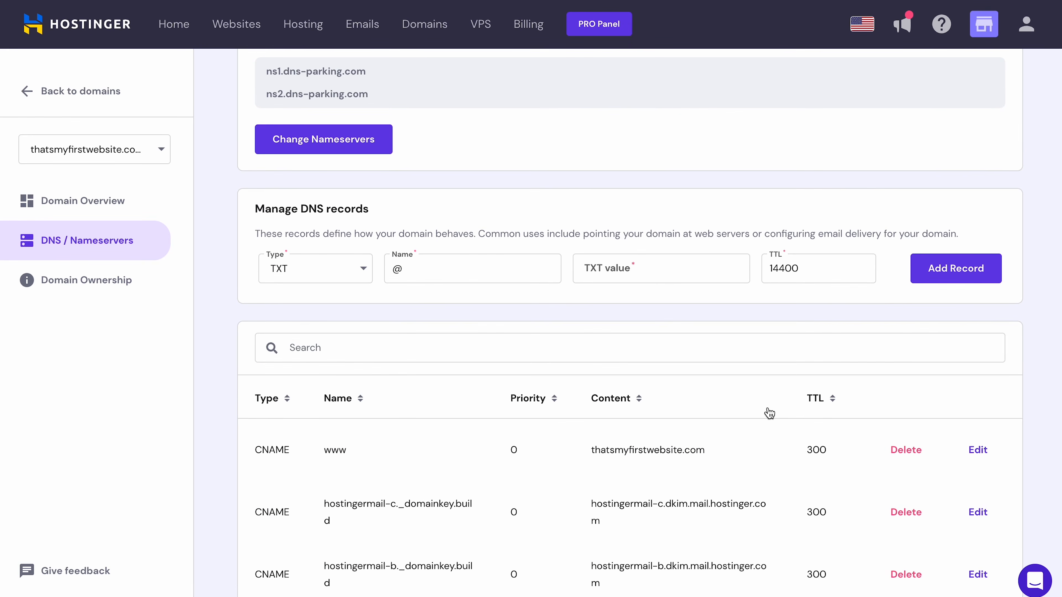
pyautogui.click(616, 269)
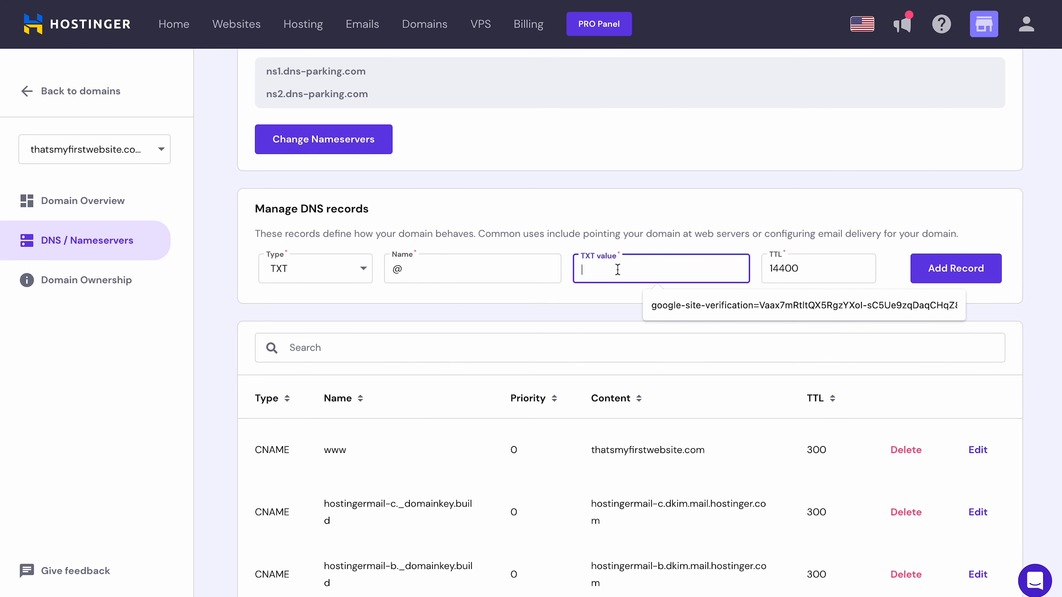
pyautogui.hotkey('ctrl', 'v')
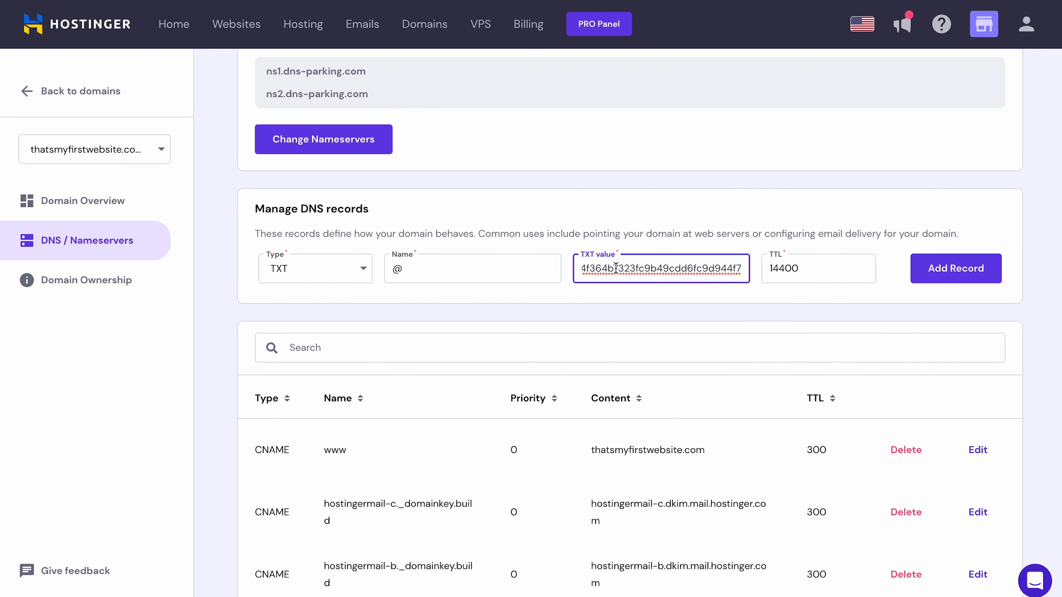
pyautogui.moveTo(813, 267); pyautogui.dragTo(763, 269)
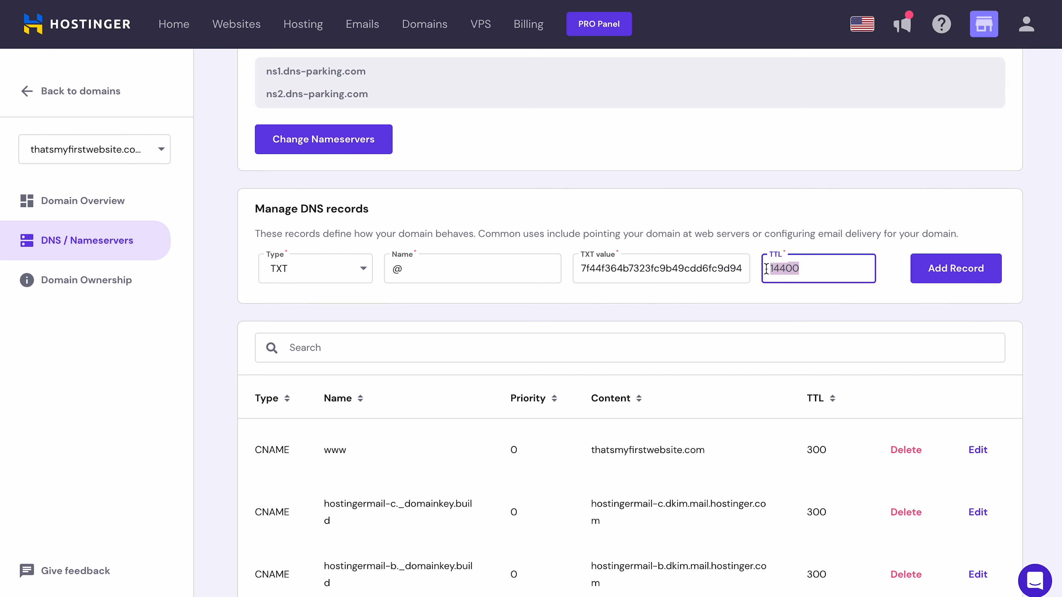
pyautogui.write('900')
pyautogui.click(944, 275)
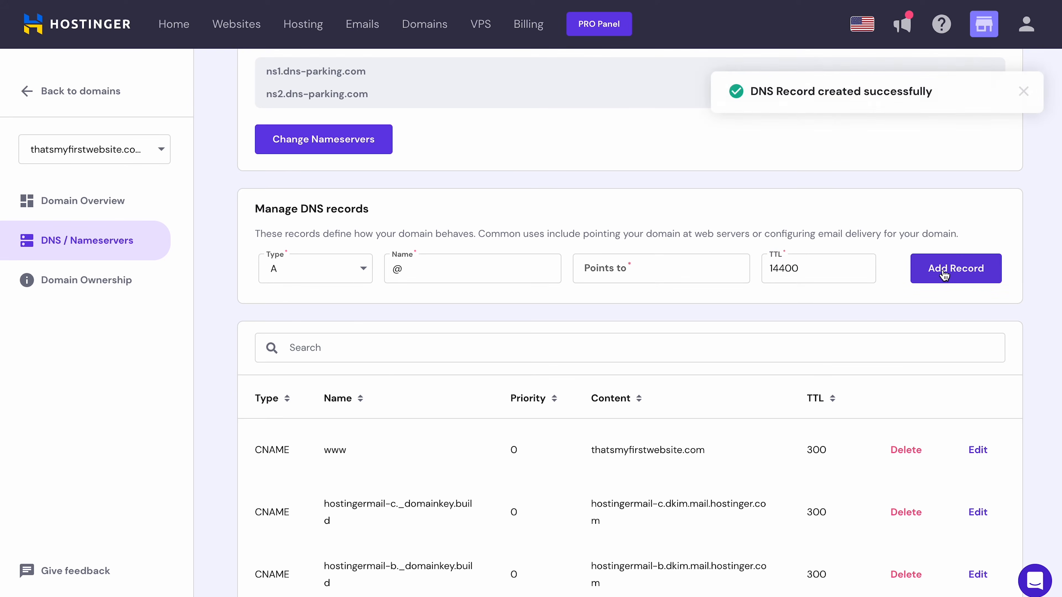